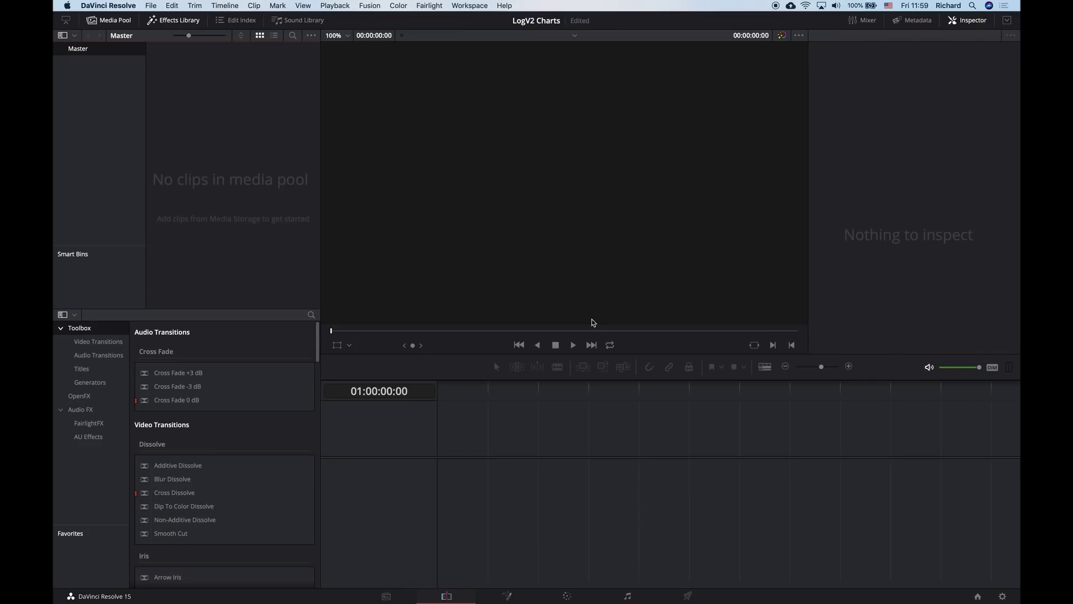
# On the Media page, browse drive Ext 4TB A to Video > iPhone and open the iPhone XS Max FiLMiC LogV2 Charts folder
pyautogui.click(386, 597)
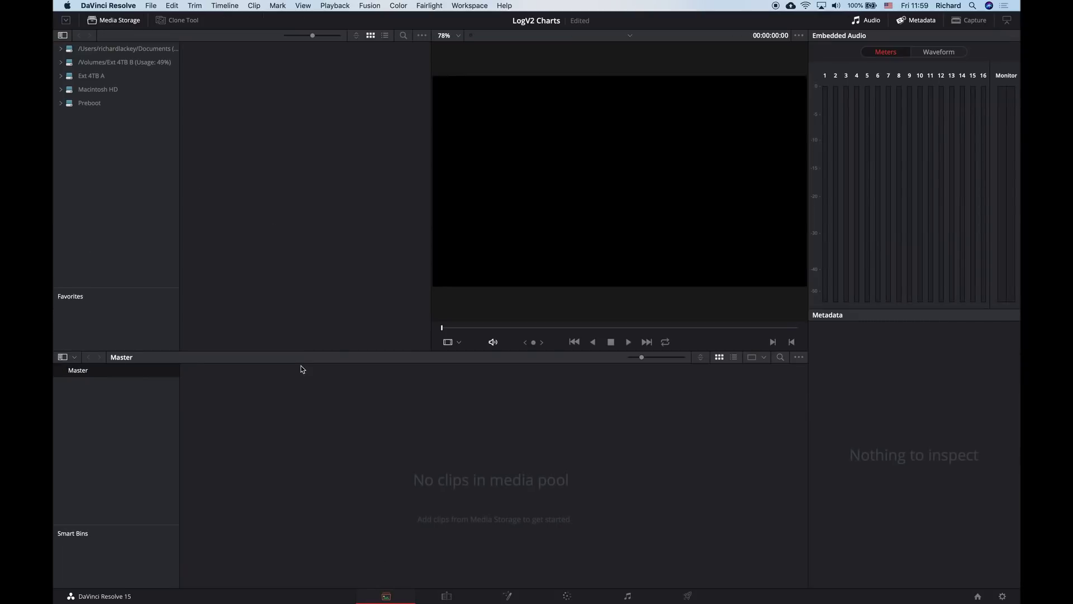
pyautogui.click(64, 76)
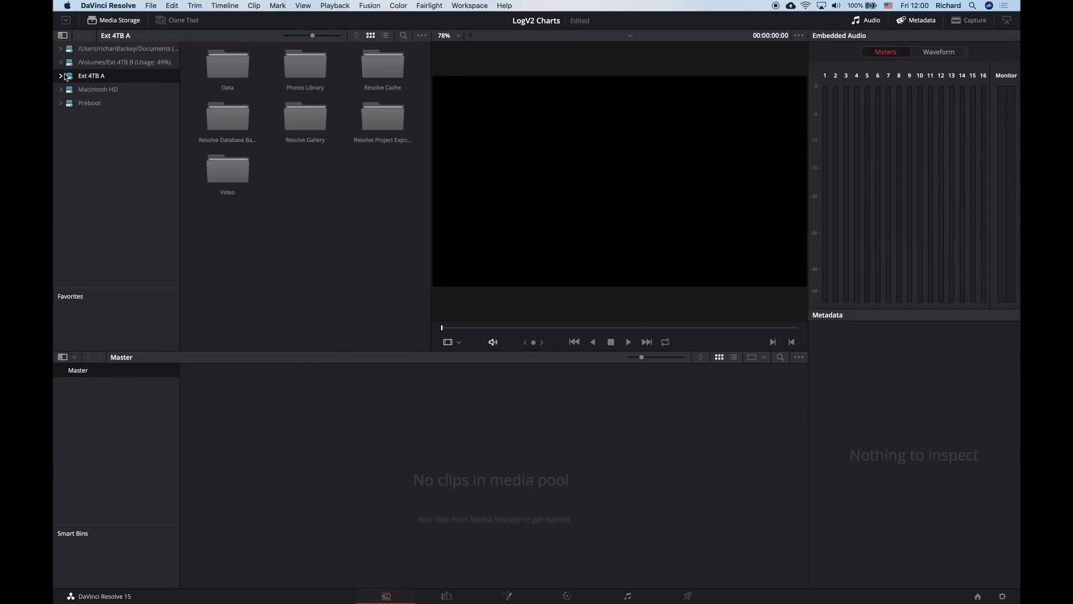
pyautogui.click(60, 76)
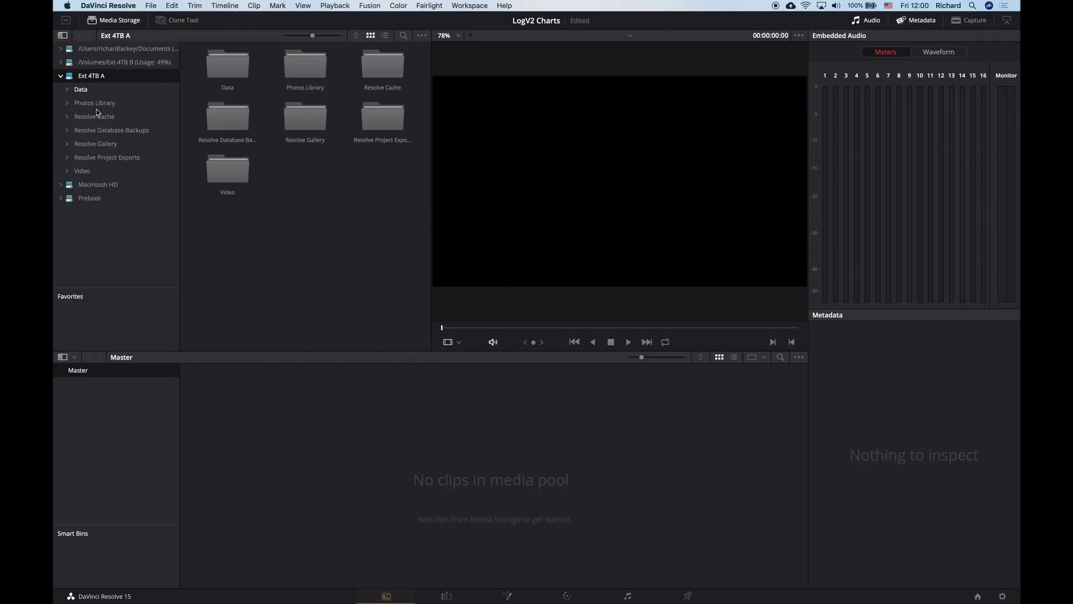
pyautogui.doubleClick(84, 172)
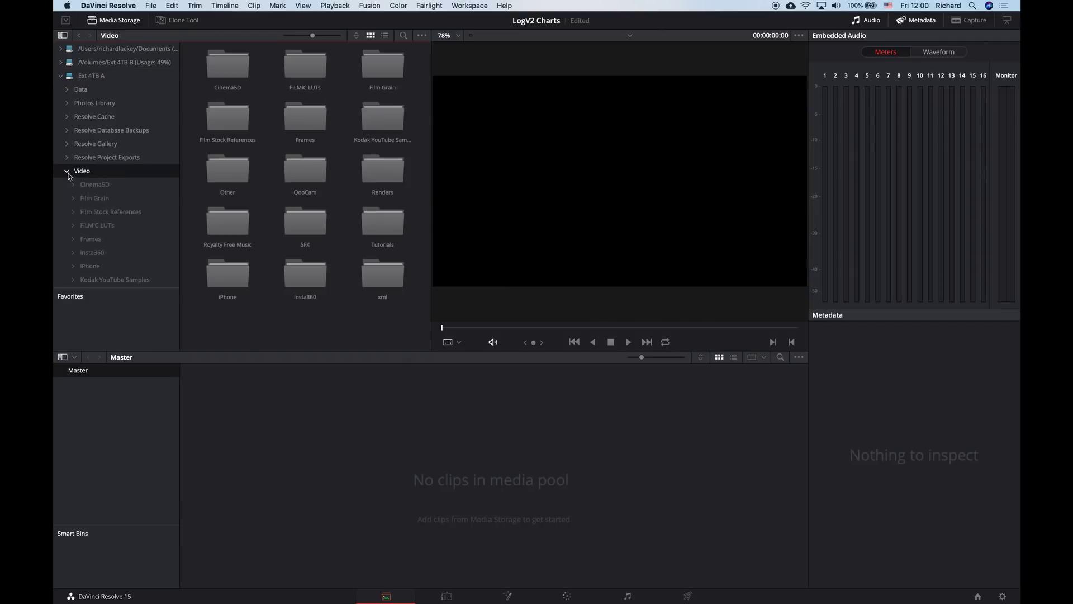
pyautogui.click(92, 220)
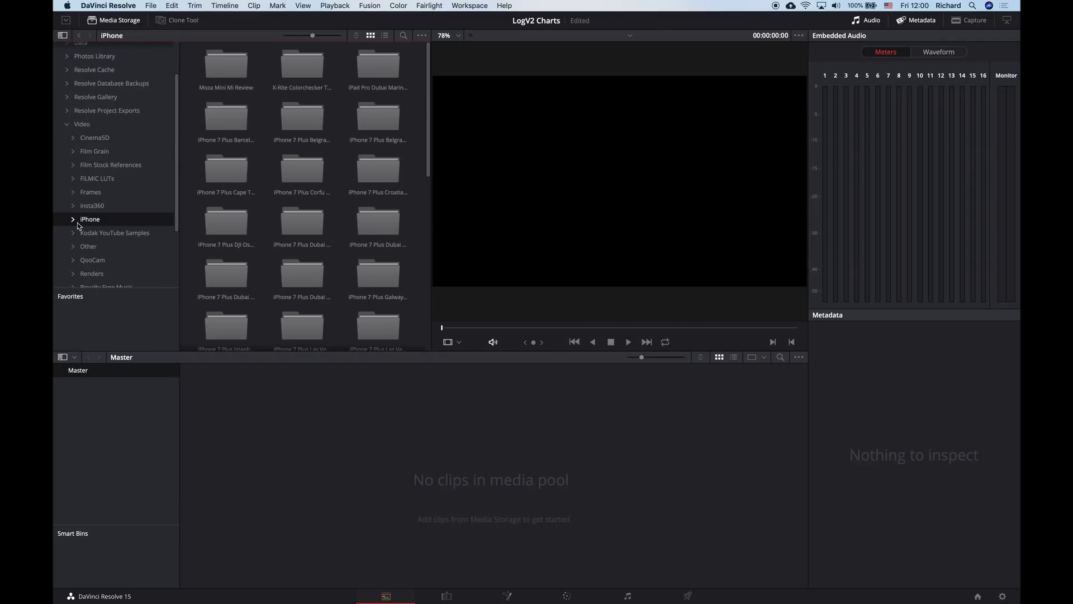
pyautogui.click(74, 222)
pyautogui.scroll(-5, 72, 225)
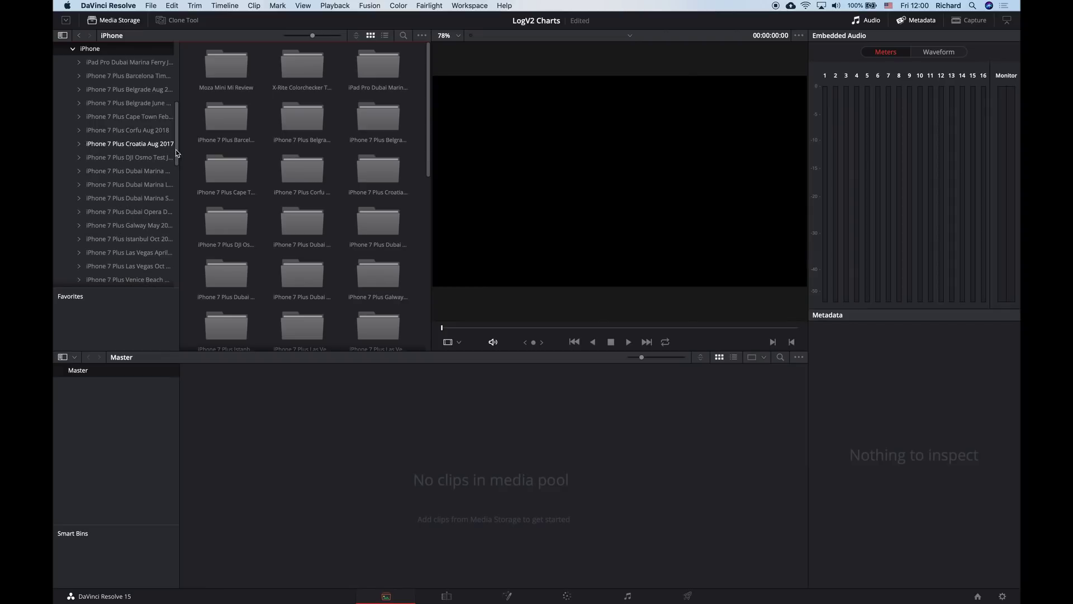
pyautogui.scroll(-10, 180, 221)
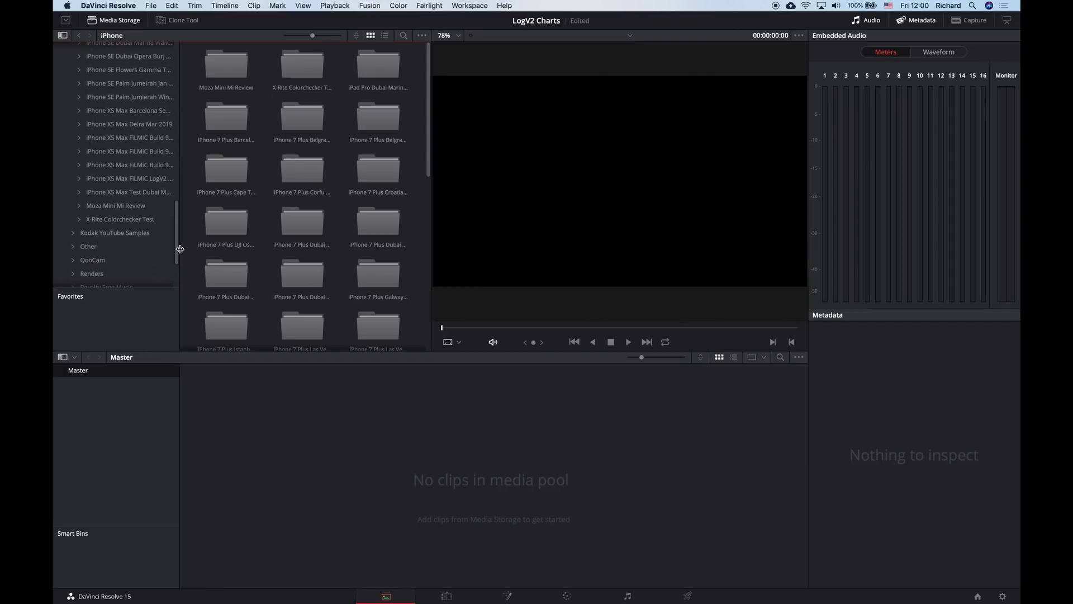
pyautogui.moveTo(177, 206); pyautogui.dragTo(208, 206)
pyautogui.click(164, 179)
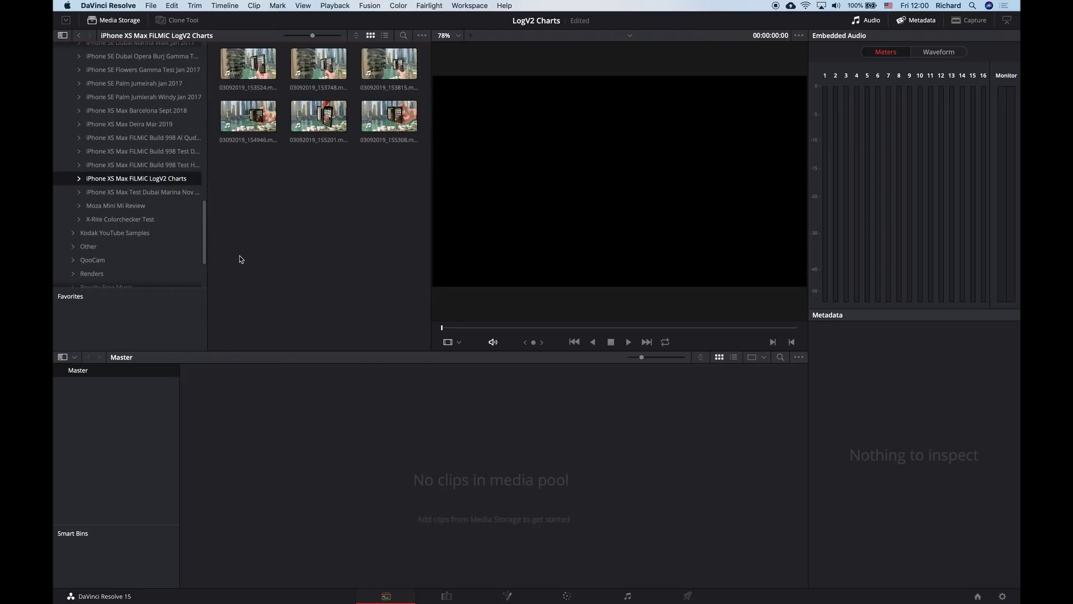
# Create a media pool bin named Media and import all six clips of the LogV2 Charts folder into it
pyautogui.rightClick(120, 424)
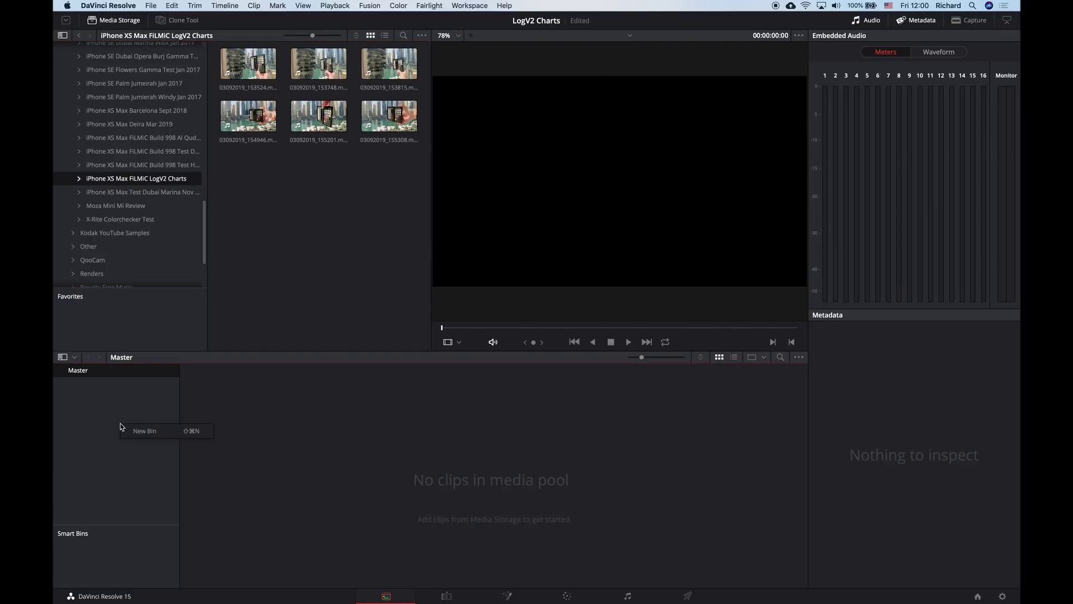
pyautogui.click(137, 433)
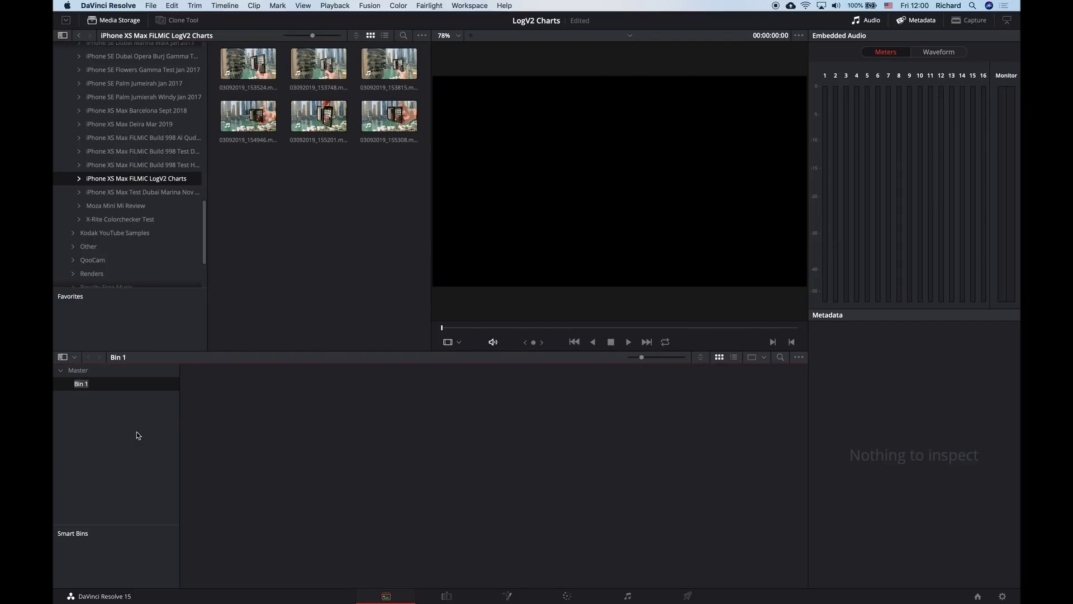
pyautogui.write('Media')
pyautogui.press('Return')
pyautogui.click(248, 118)
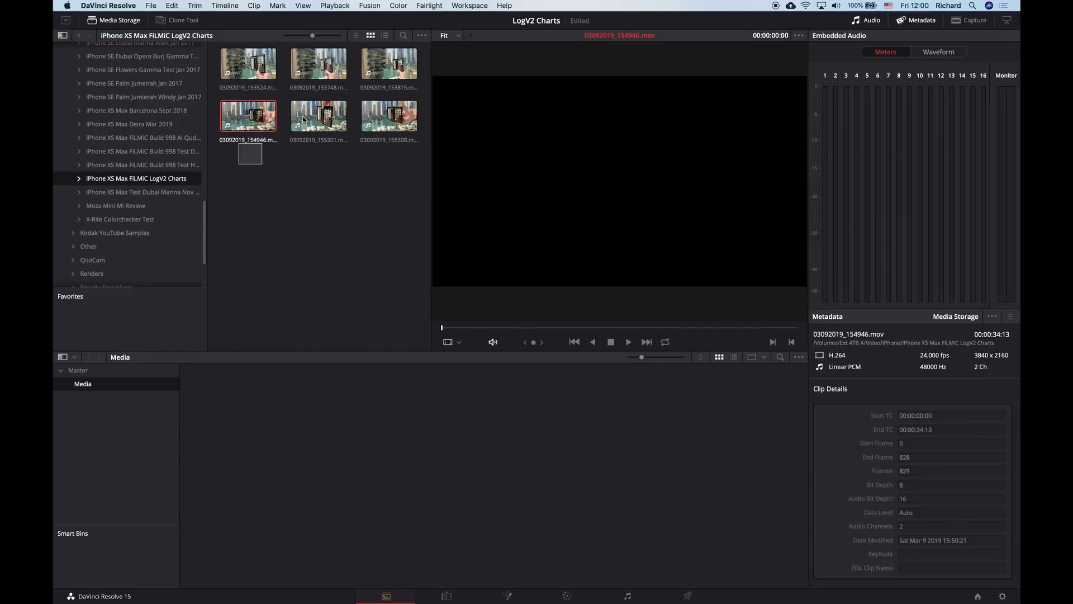
pyautogui.moveTo(303, 116); pyautogui.dragTo(103, 384)
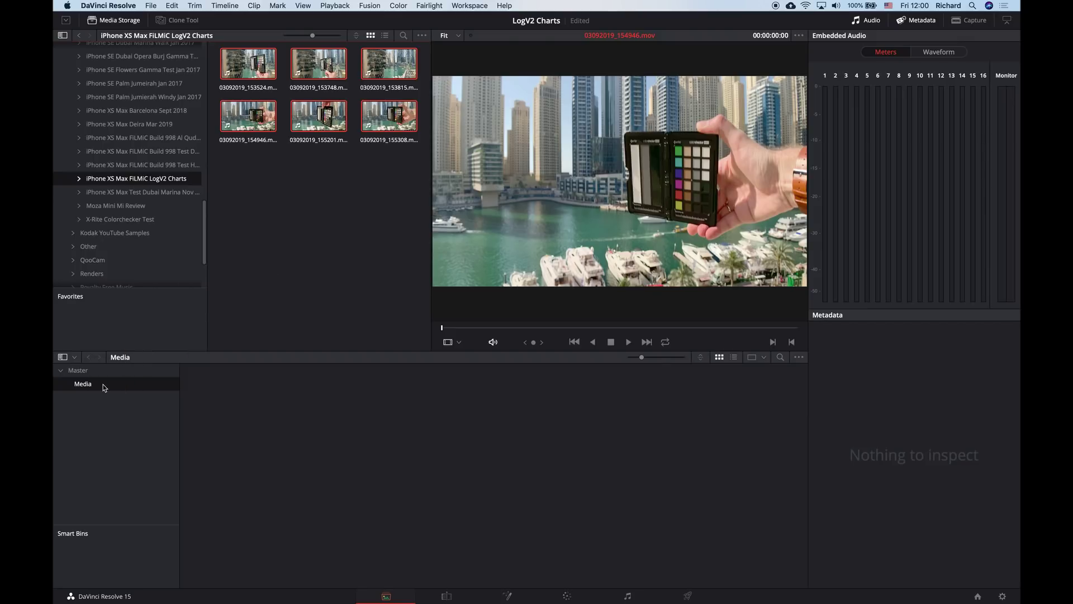
# Add a second bin named Timelines under Master in the media pool
pyautogui.rightClick(115, 439)
pyautogui.click(129, 441)
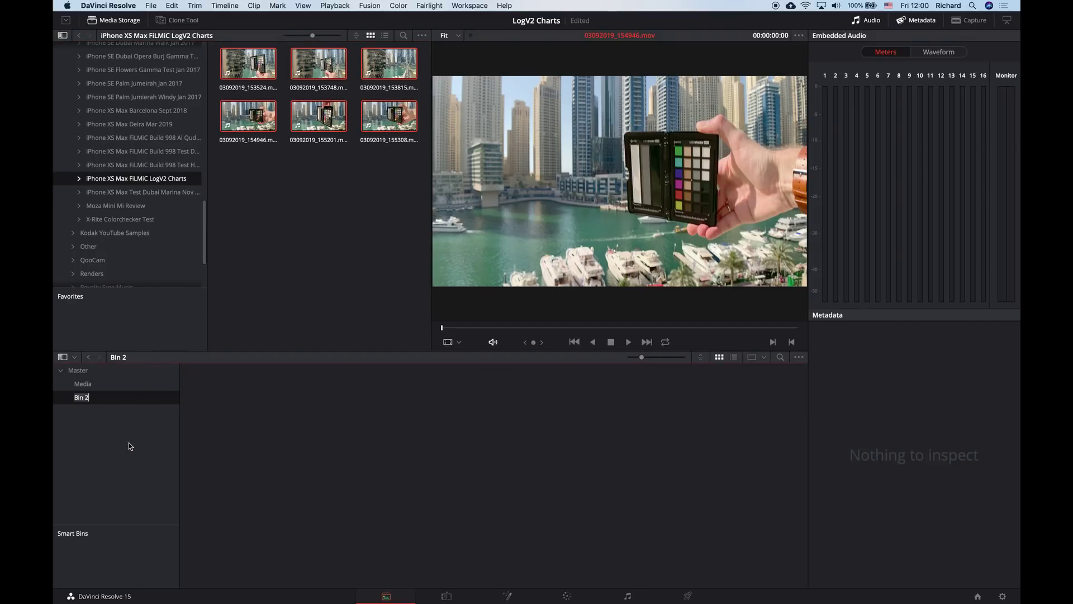
pyautogui.write('Timelines')
pyautogui.press('Return')
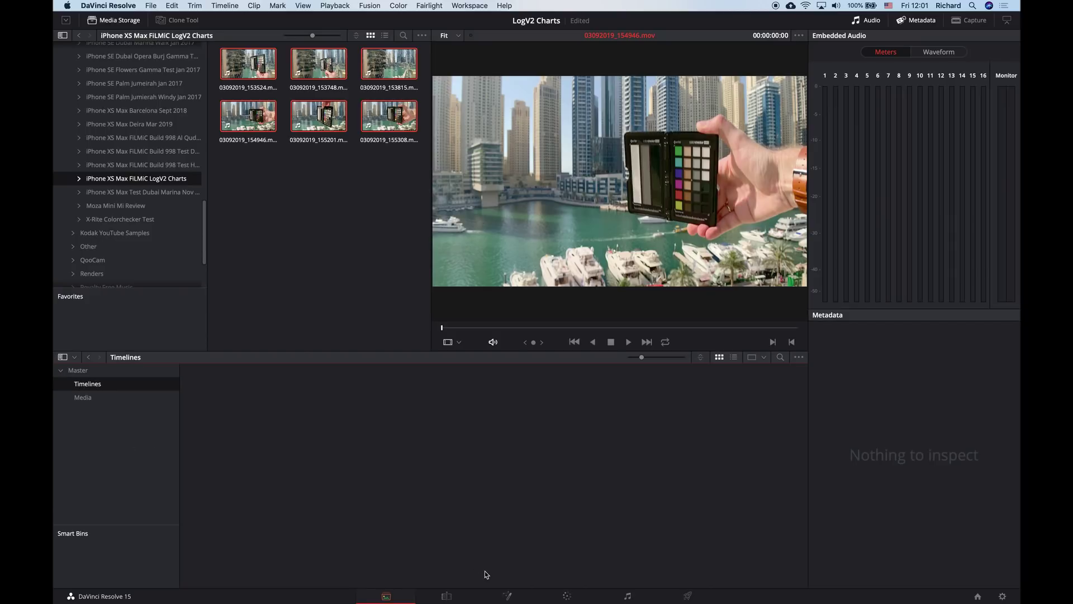
# Switch to the Edit page, open the Media bin and look over the imported clips
pyautogui.click(447, 596)
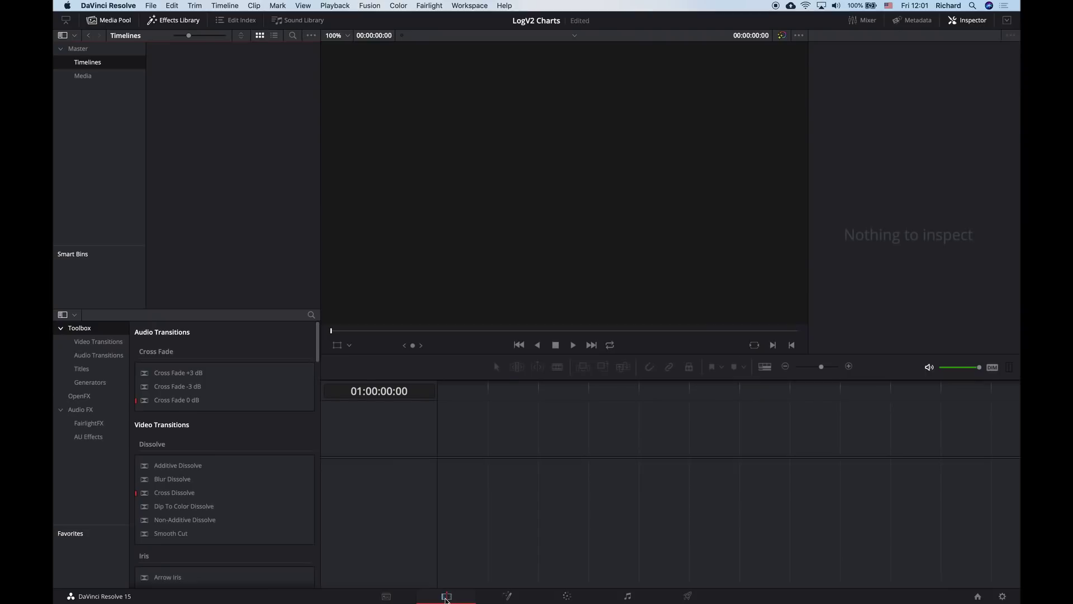
pyautogui.click(93, 77)
pyautogui.click(170, 62)
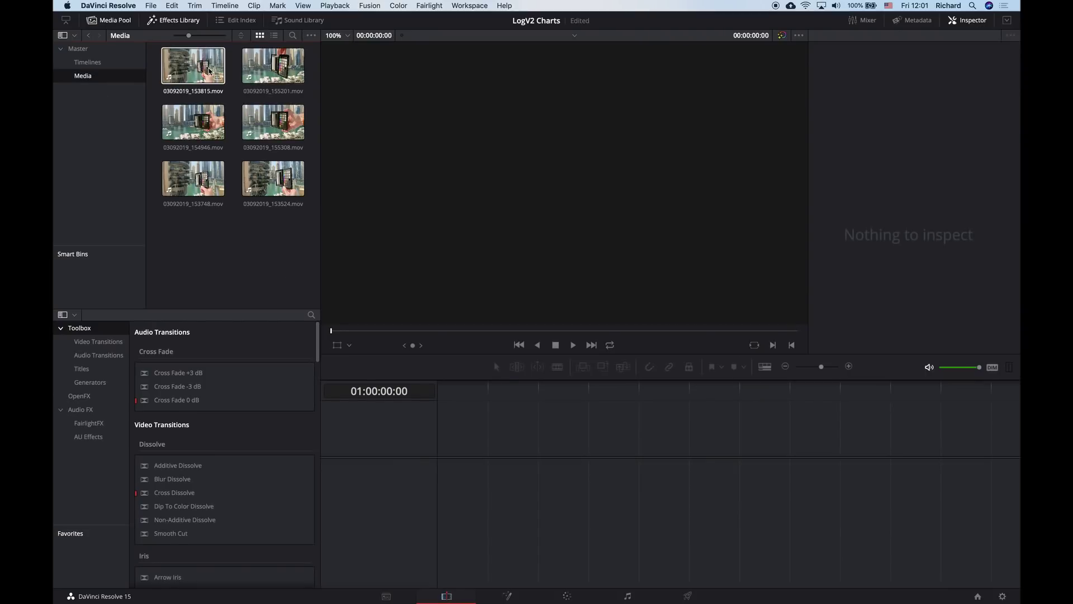
pyautogui.click(196, 114)
pyautogui.click(200, 176)
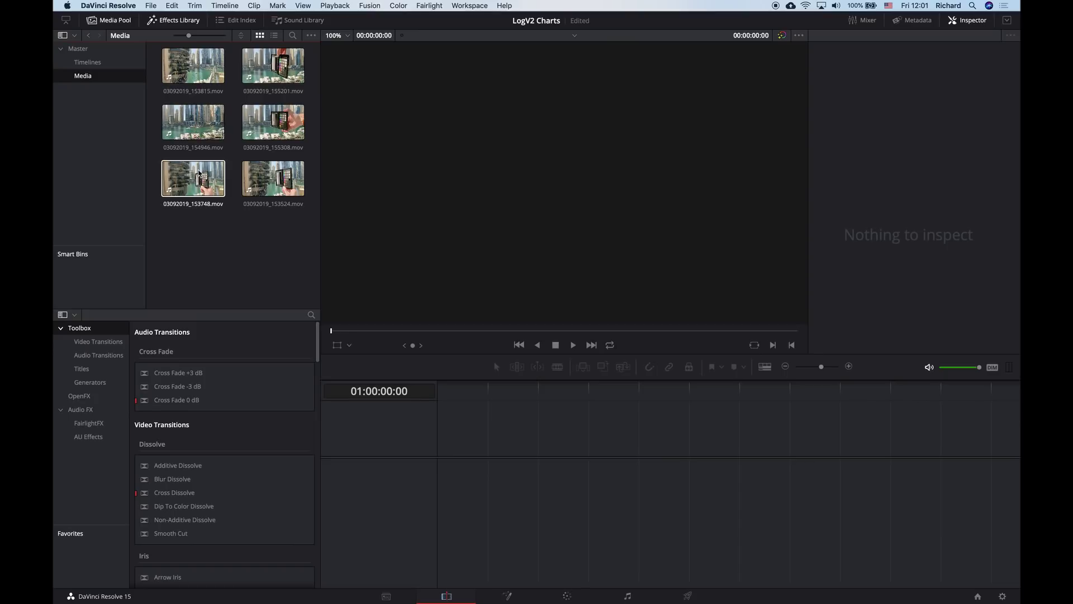
pyautogui.click(266, 179)
pyautogui.click(273, 247)
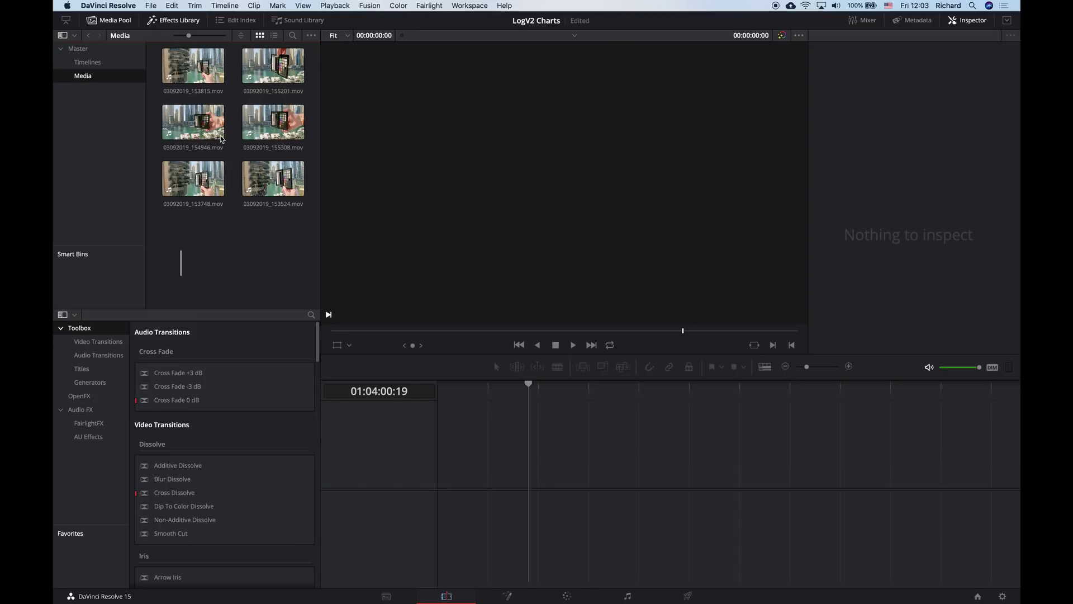
# Set the pixel aspect ratio of all six clips to 1.3x Anamorphic in their clip attributes
pyautogui.moveTo(222, 140); pyautogui.dragTo(280, 74)
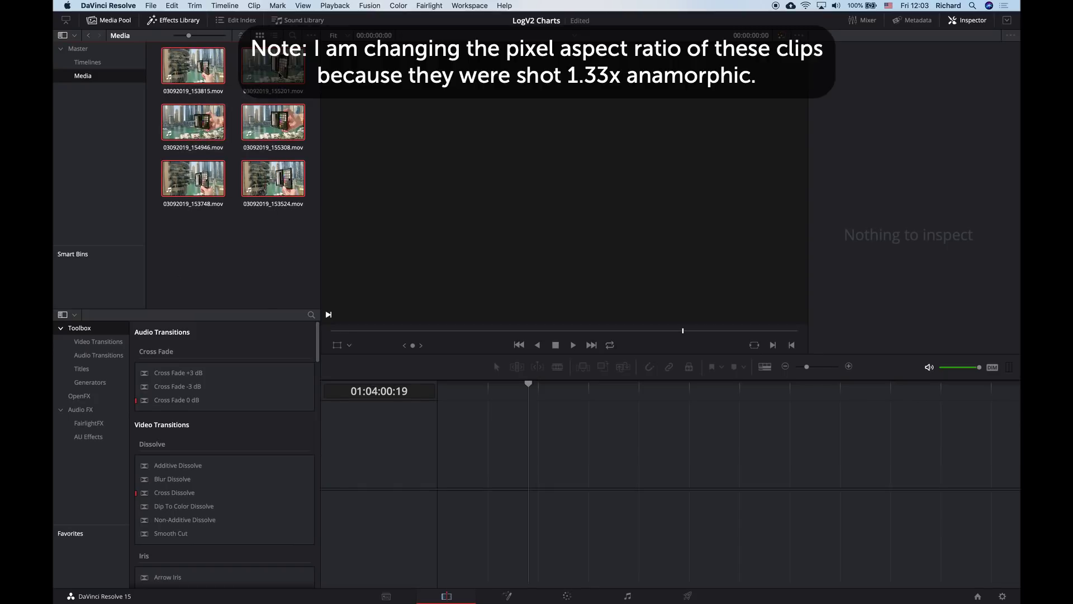
pyautogui.rightClick(279, 75)
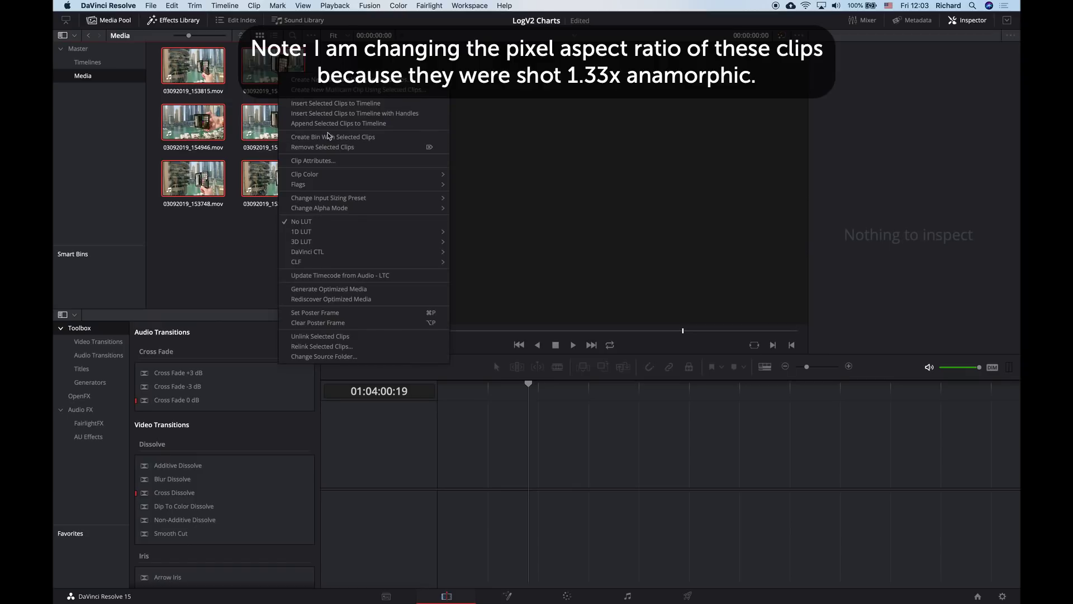
pyautogui.click(335, 161)
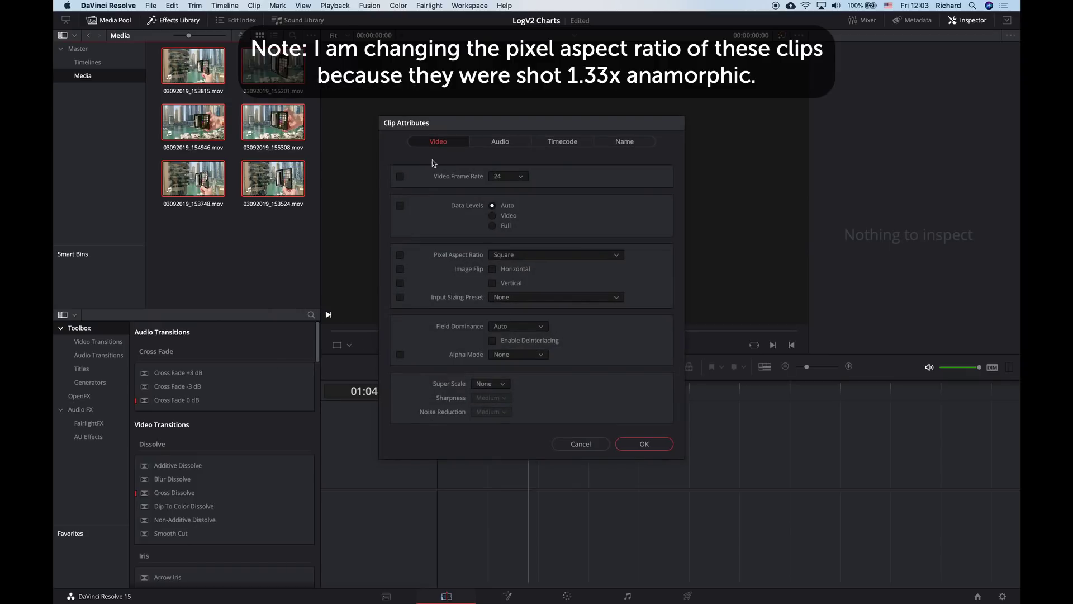
pyautogui.click(580, 255)
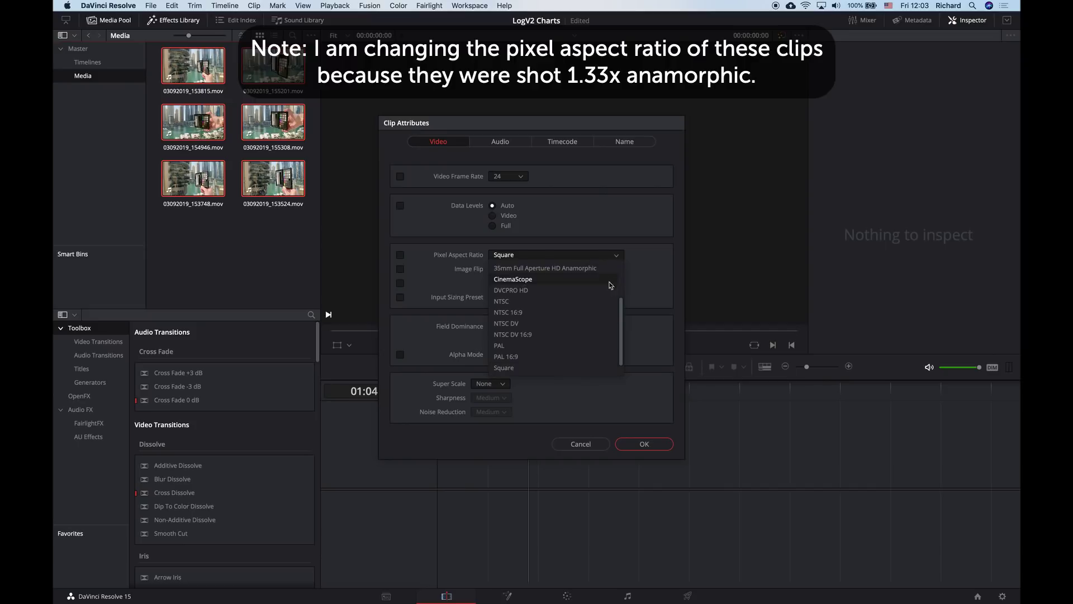
pyautogui.scroll(-1, 619, 305)
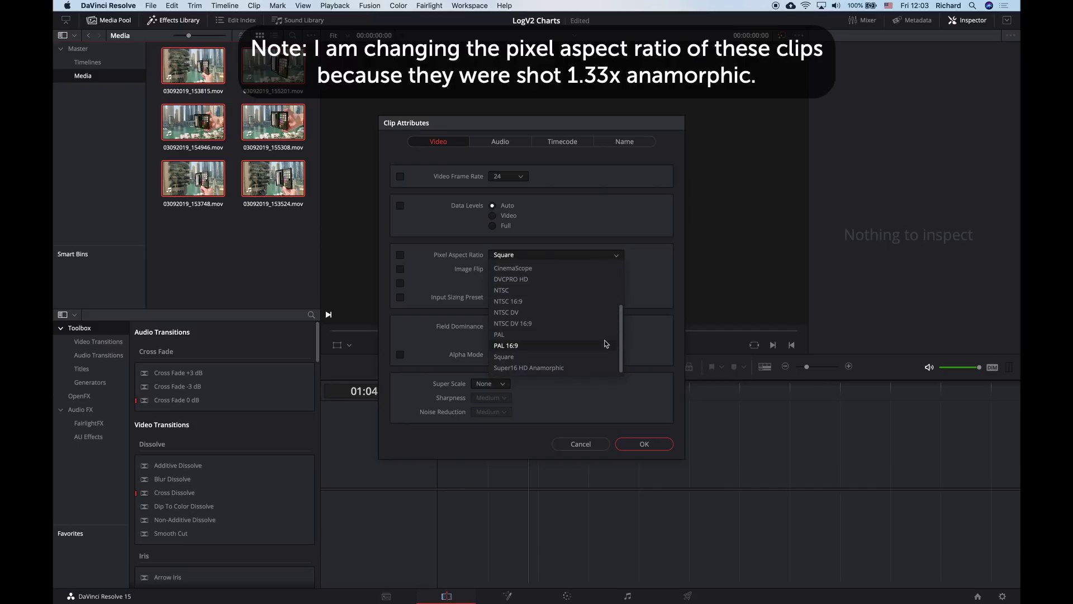
pyautogui.moveTo(620, 334); pyautogui.dragTo(621, 280)
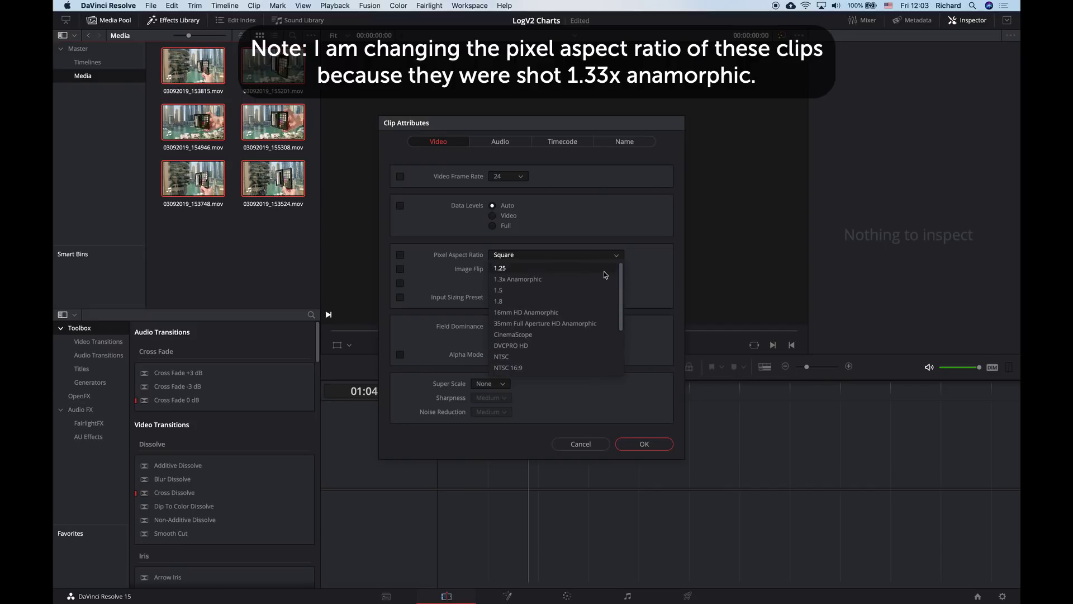
pyautogui.click(596, 280)
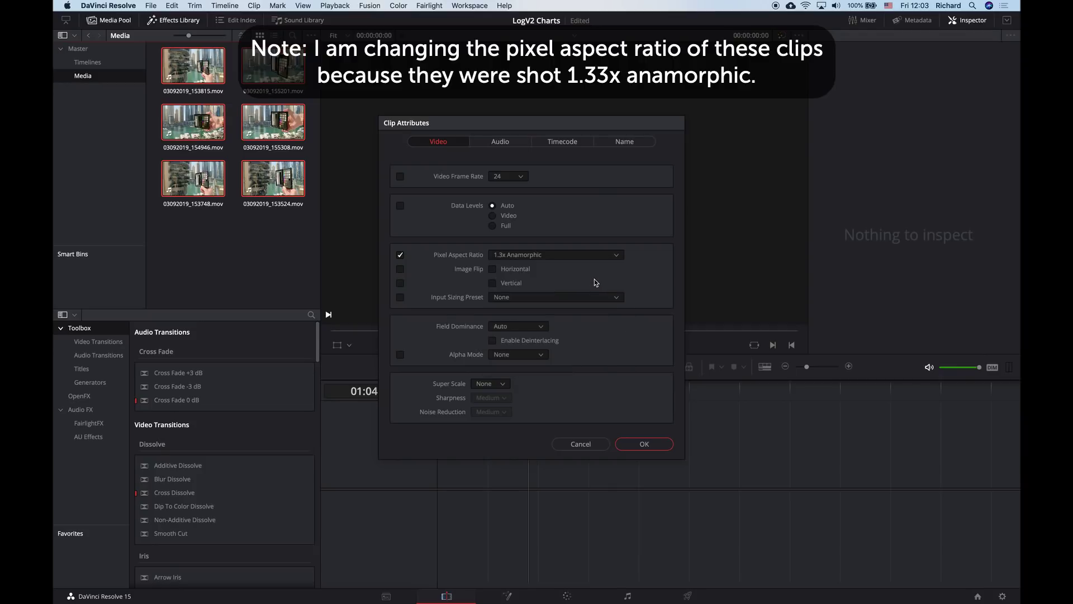
pyautogui.click(662, 445)
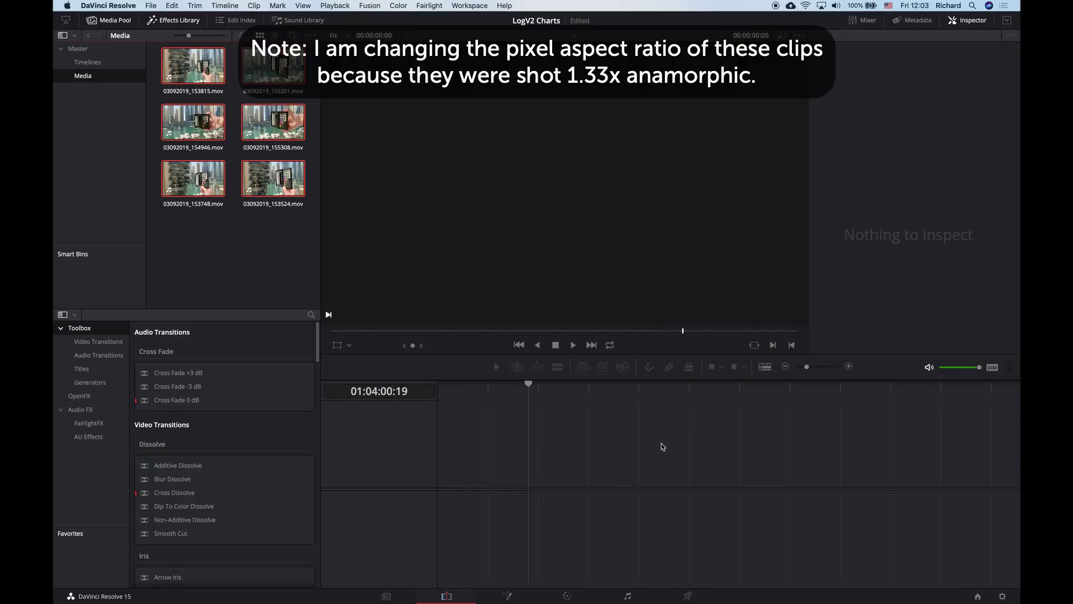
# Create a new timeline named Test Charts from all six clips in the Media bin
pyautogui.click(170, 250)
pyautogui.moveTo(170, 245); pyautogui.dragTo(274, 68)
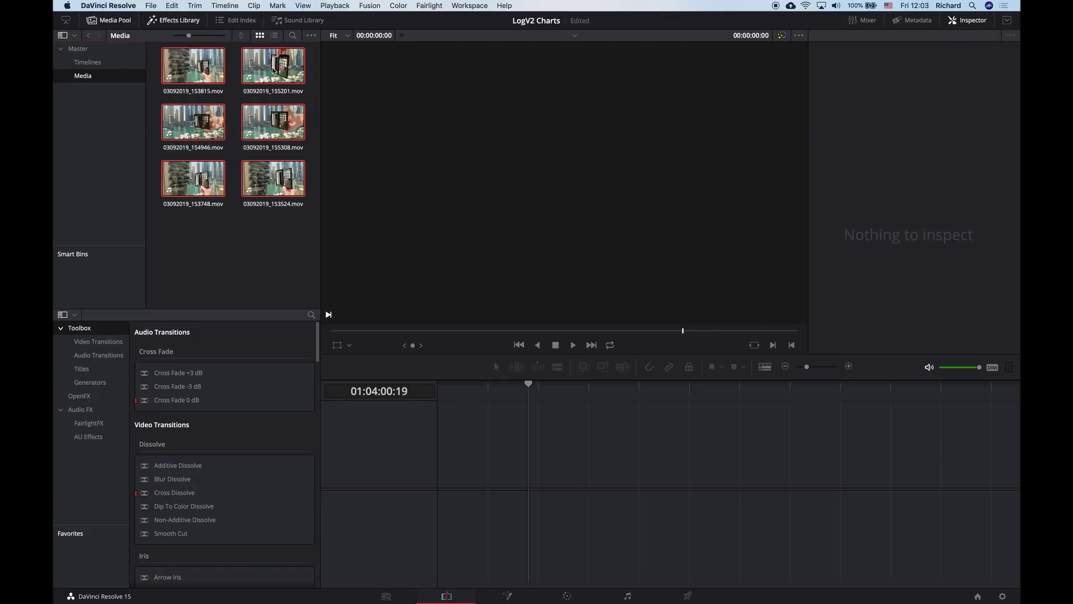
pyautogui.rightClick(274, 70)
pyautogui.click(287, 75)
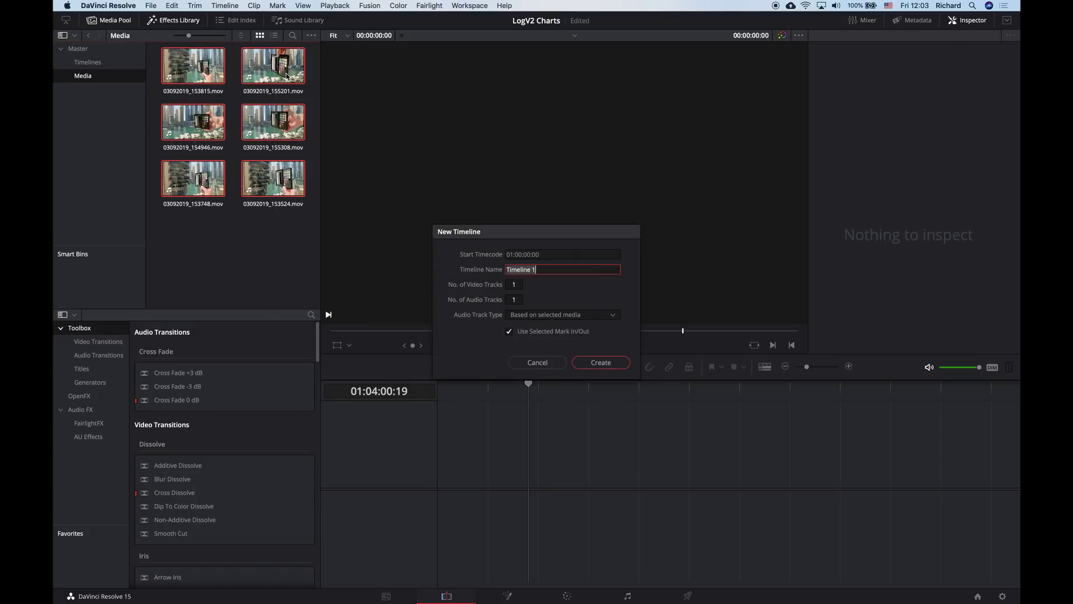
pyautogui.write('Test Charts')
pyautogui.click(602, 363)
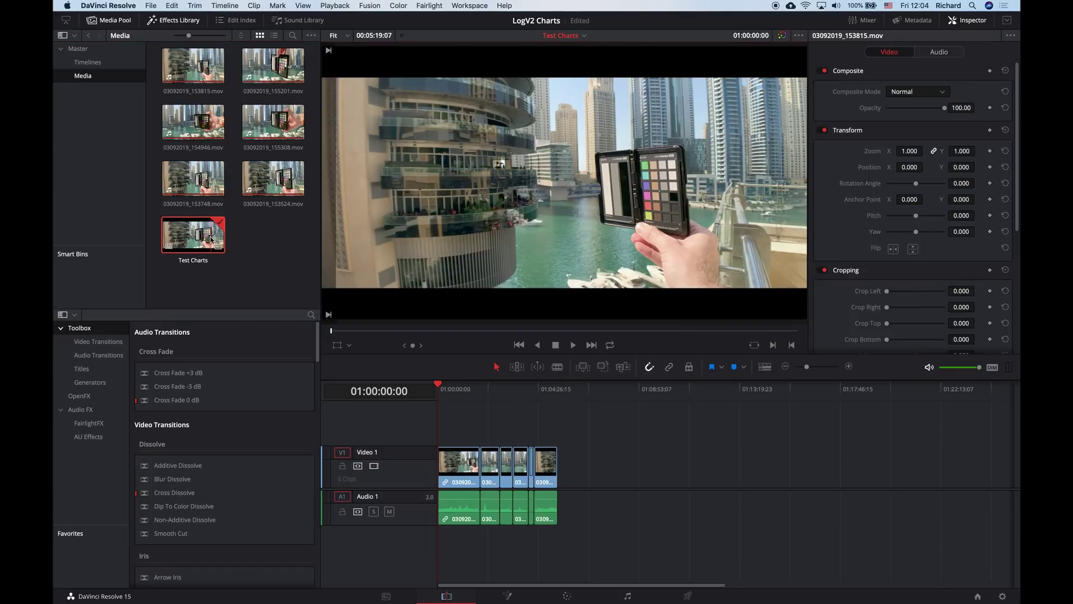
# Move the Test Charts timeline into the Timelines bin and scrub through its clips to 01:04:00:19
pyautogui.moveTo(205, 235); pyautogui.dragTo(101, 66)
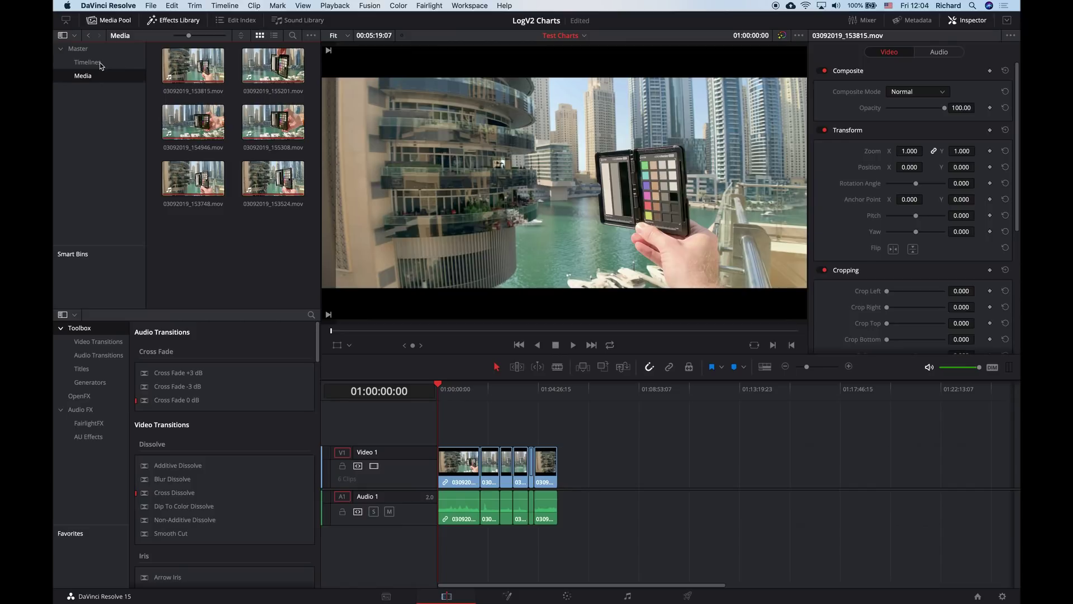
pyautogui.click(101, 66)
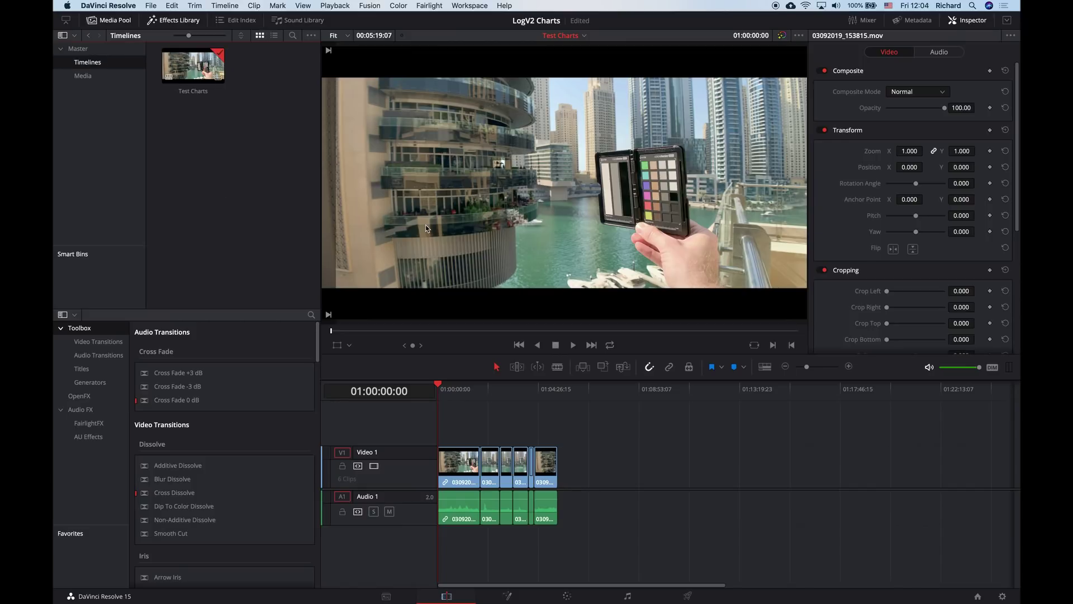
pyautogui.click(447, 392)
pyautogui.moveTo(449, 393); pyautogui.dragTo(525, 397)
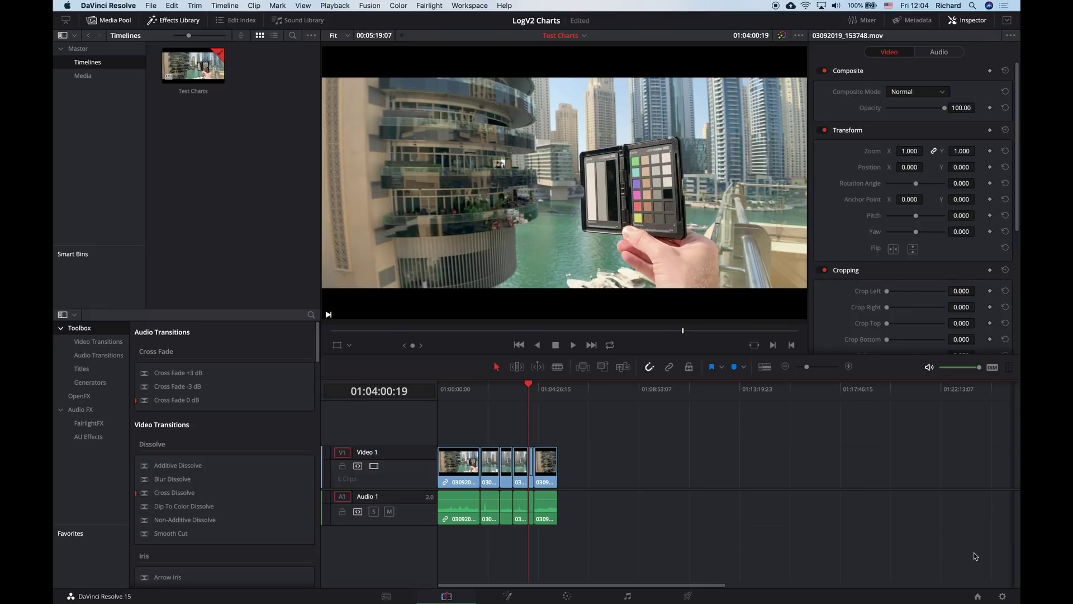
# In the project settings, set the cache files location to the Resolve Cache folder on Ext 4TB A and save
pyautogui.click(1002, 598)
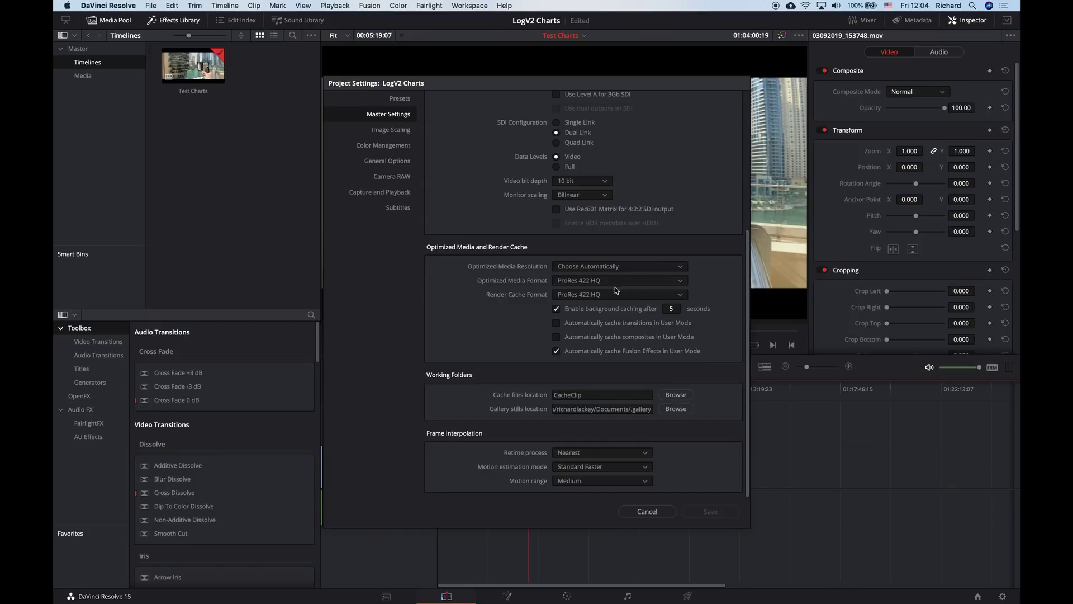
pyautogui.click(638, 294)
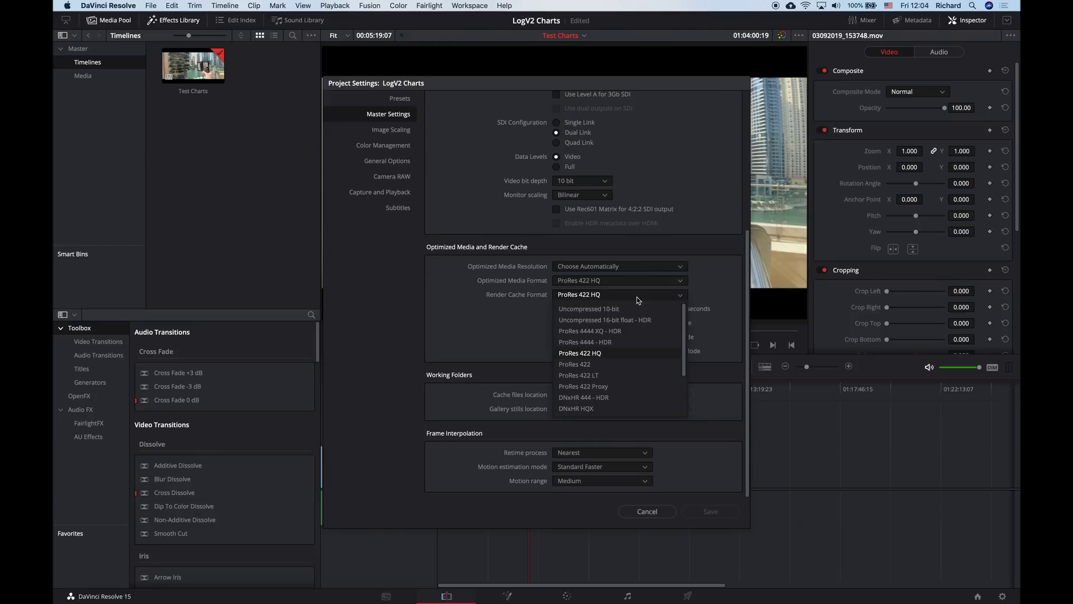
pyautogui.click(636, 297)
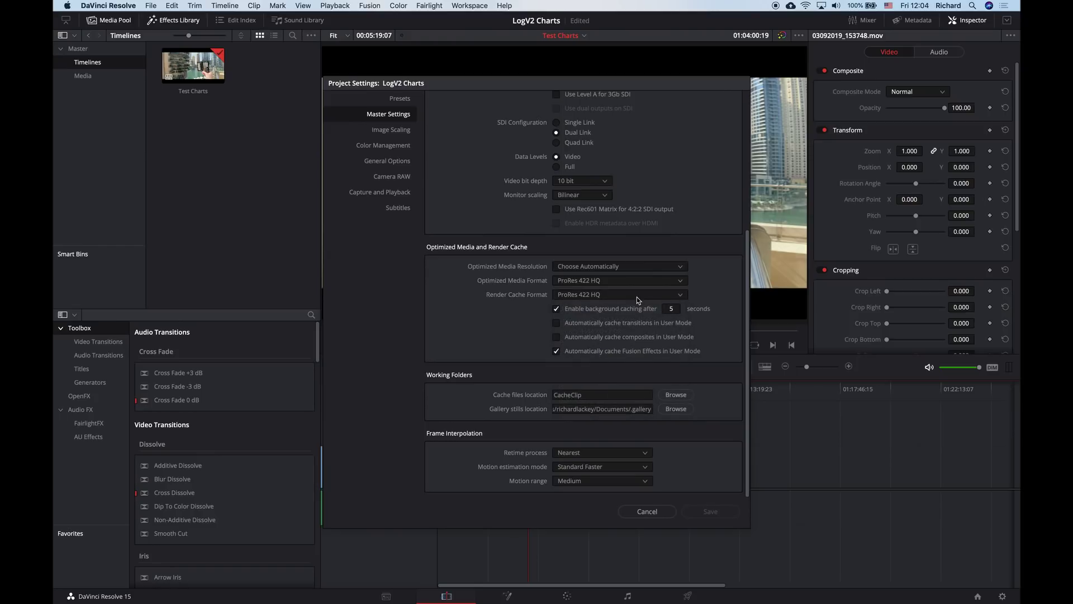
pyautogui.click(672, 396)
pyautogui.click(453, 214)
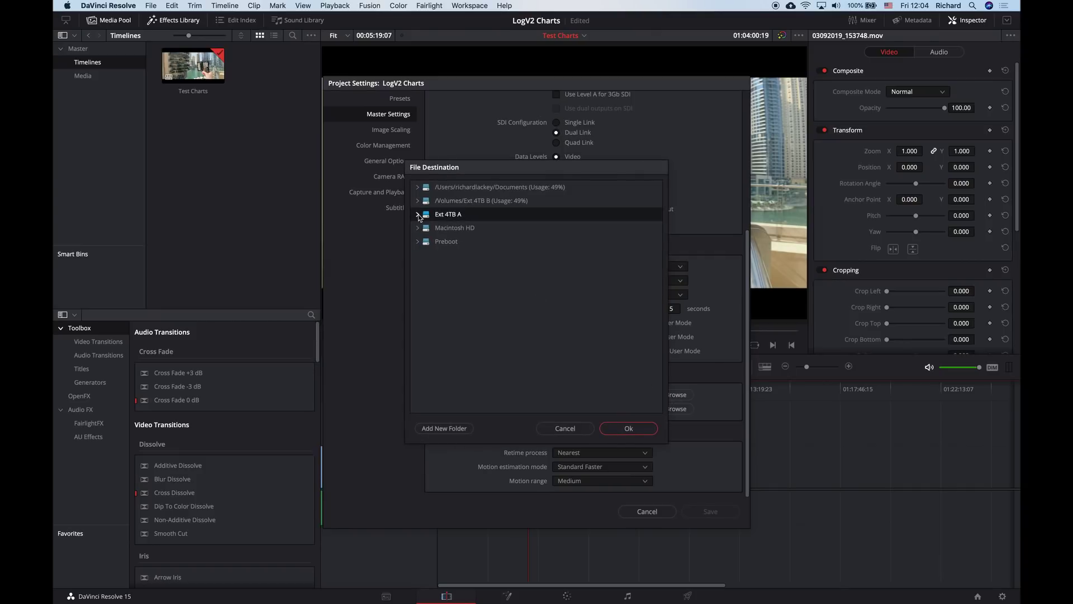
pyautogui.click(418, 214)
pyautogui.click(472, 256)
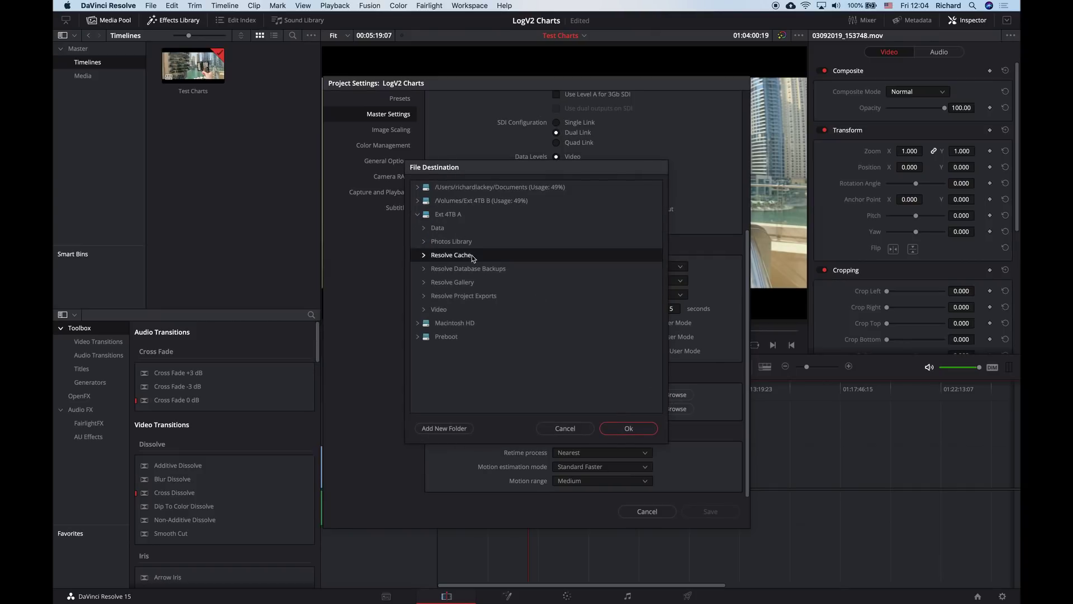
pyautogui.click(632, 430)
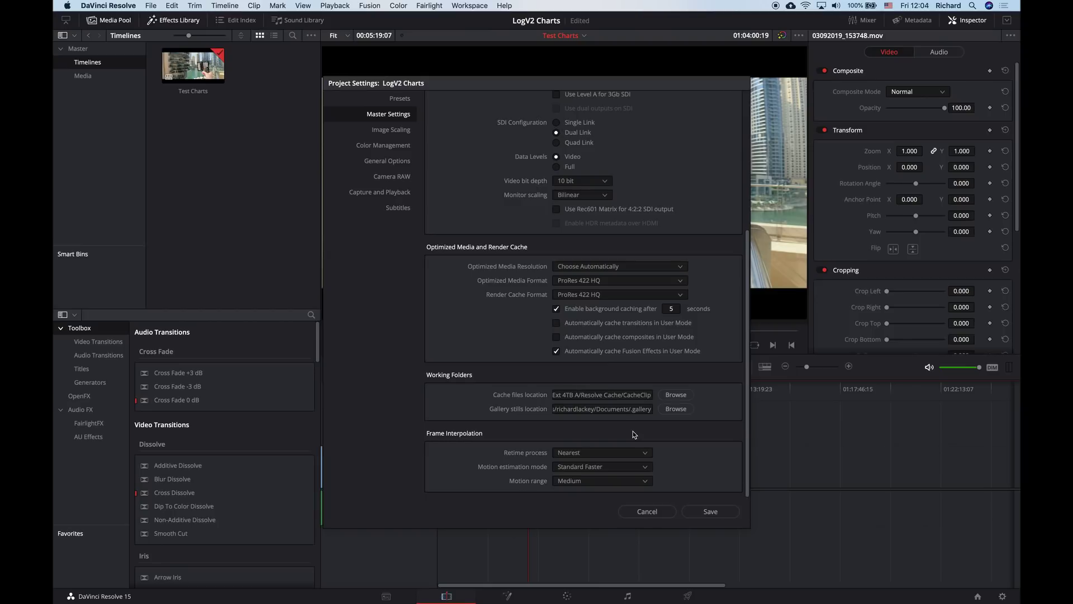
pyautogui.click(702, 512)
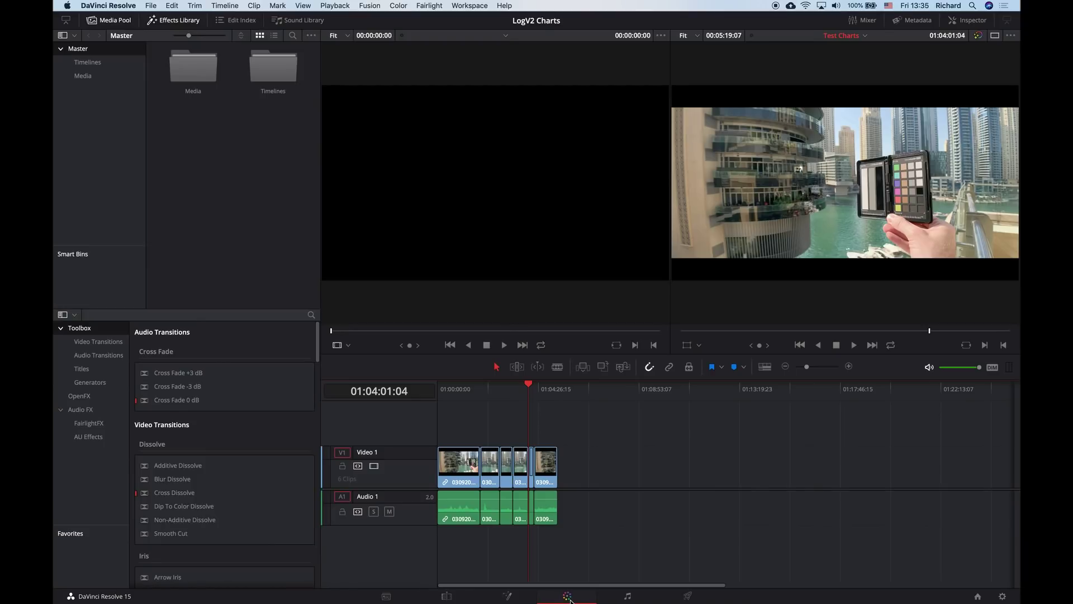
# Switch to the Color page, select the first clip and add a serial node after node 01
pyautogui.click(567, 597)
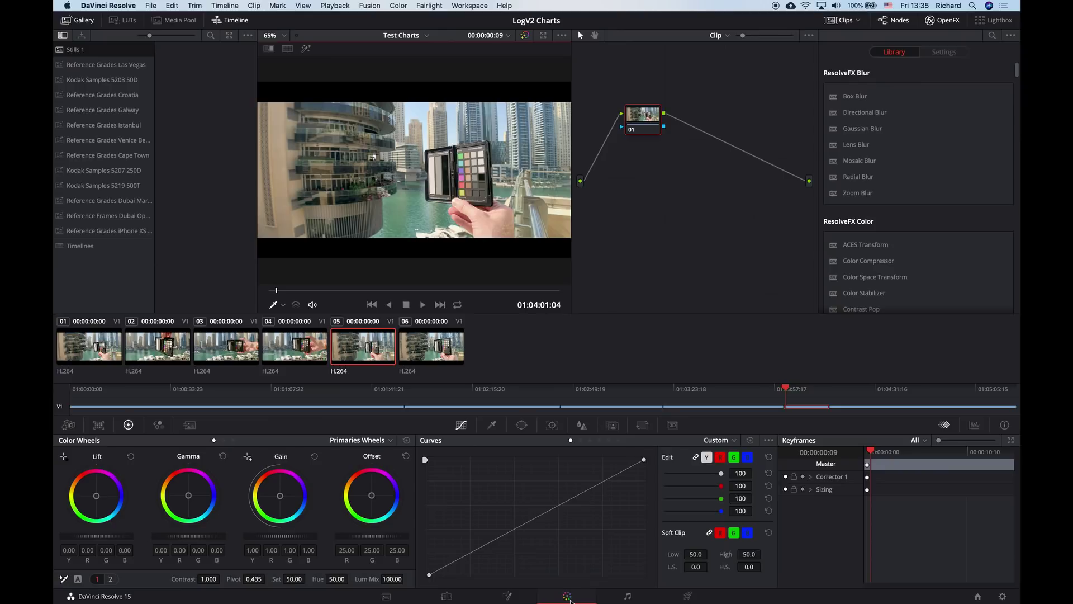
pyautogui.click(91, 346)
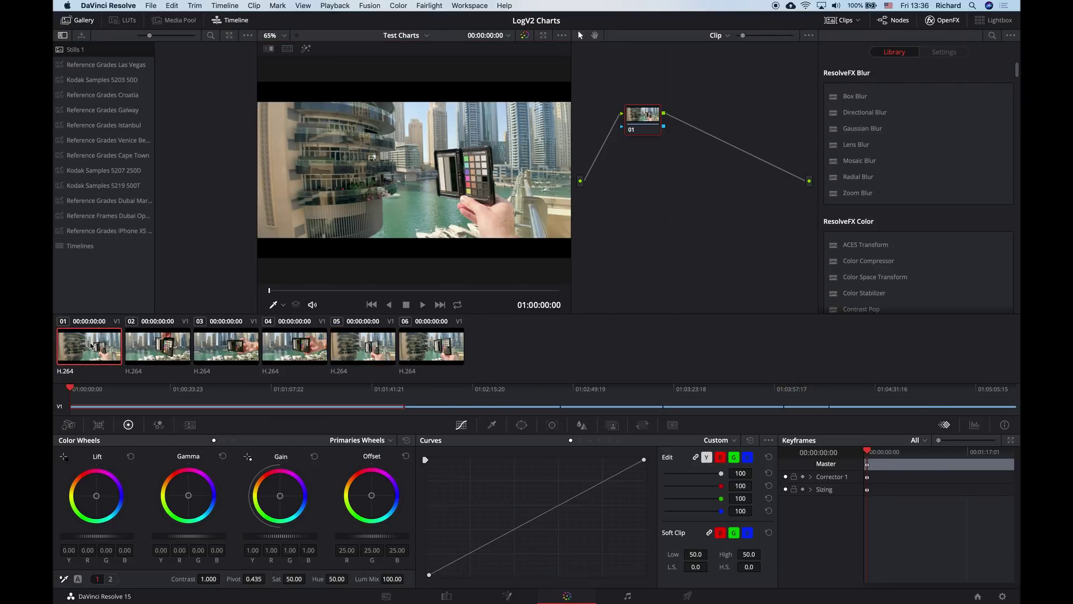
pyautogui.rightClick(647, 127)
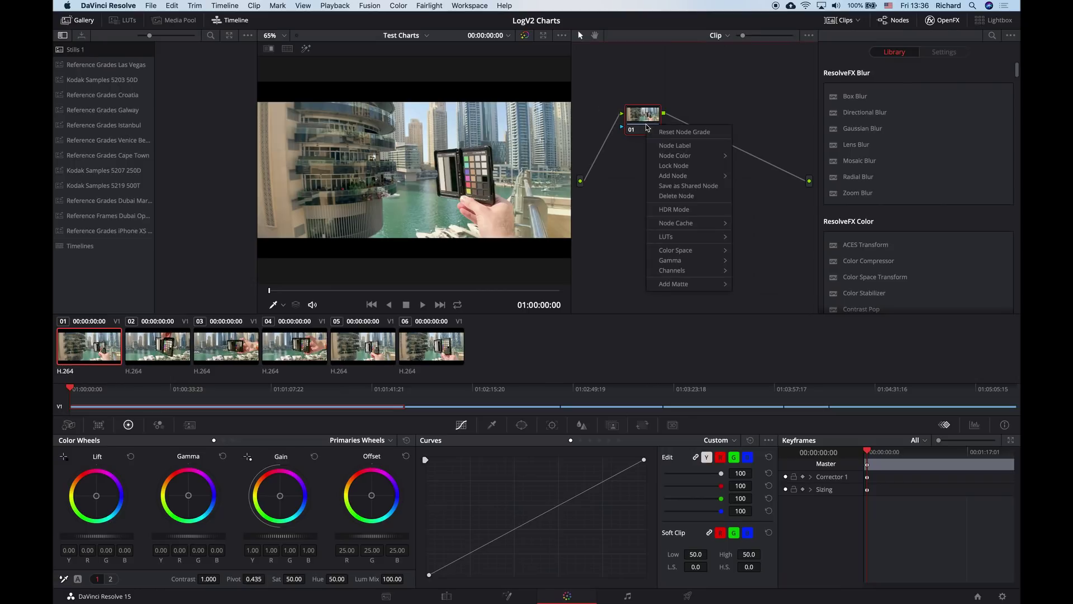
pyautogui.moveTo(718, 179)
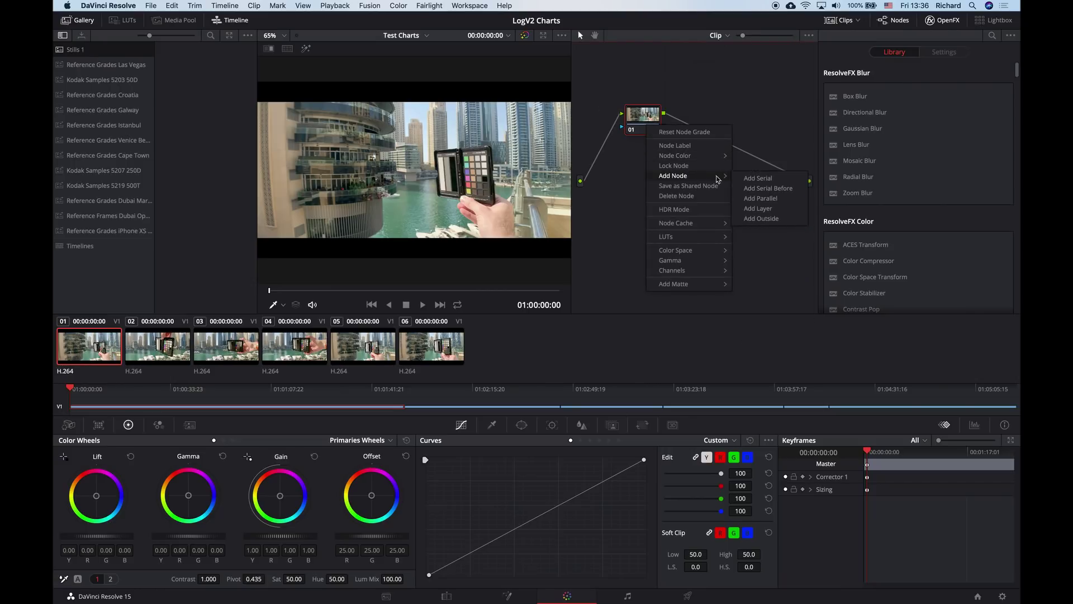
pyautogui.click(757, 179)
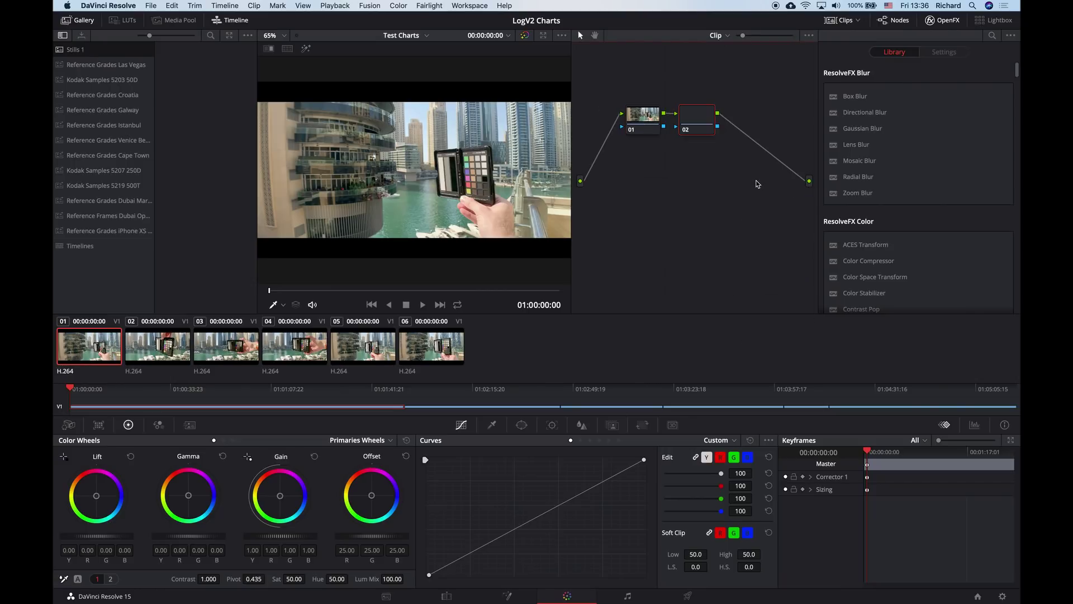
# Space node 02 slightly away from node 01 and label it Primary Correction
pyautogui.moveTo(697, 122); pyautogui.dragTo(710, 119)
pyautogui.rightClick(710, 118)
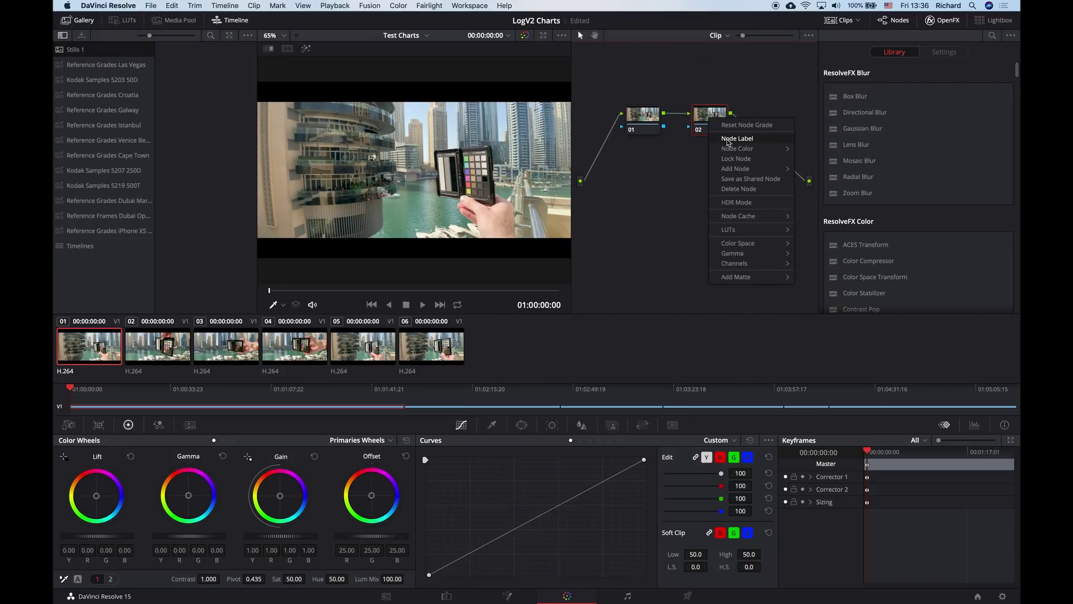
pyautogui.click(727, 140)
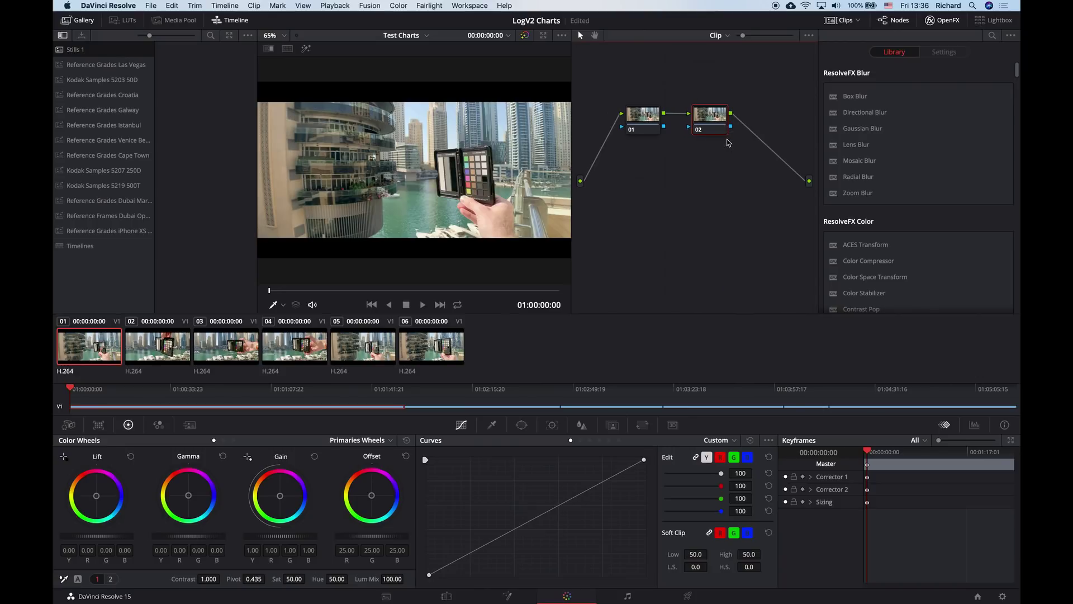
pyautogui.write('Primary Correction')
pyautogui.press('Return')
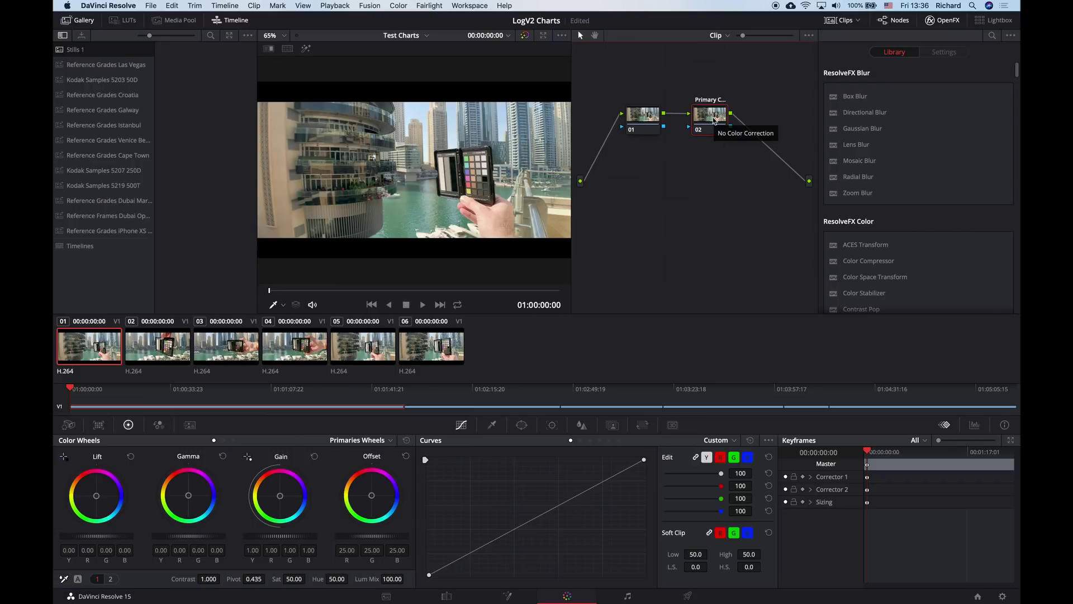
# Turn on the video scopes
pyautogui.click(455, 6)
pyautogui.moveTo(531, 91)
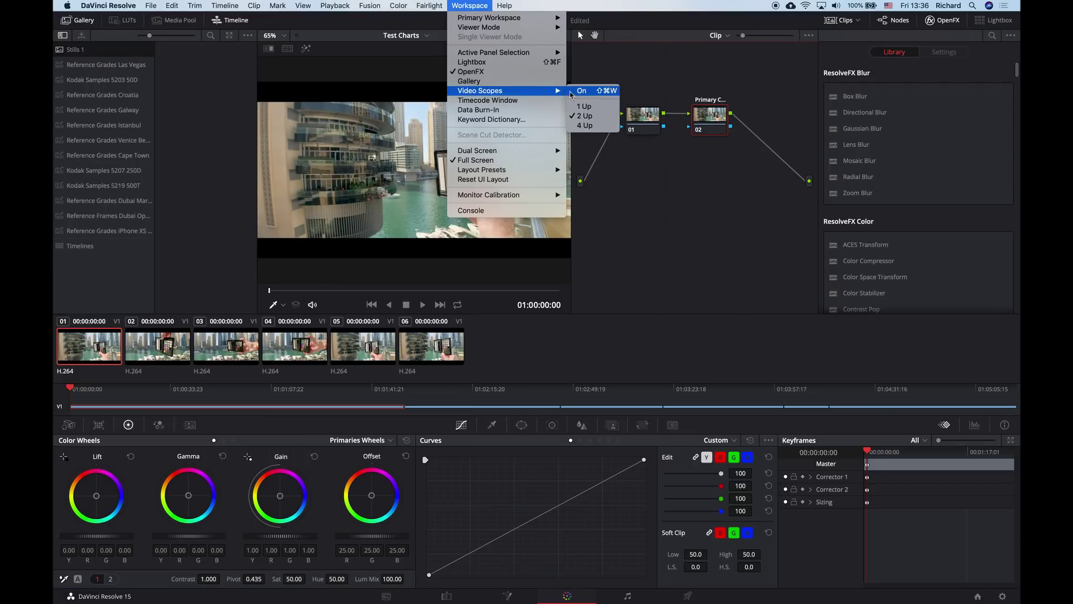
pyautogui.click(577, 94)
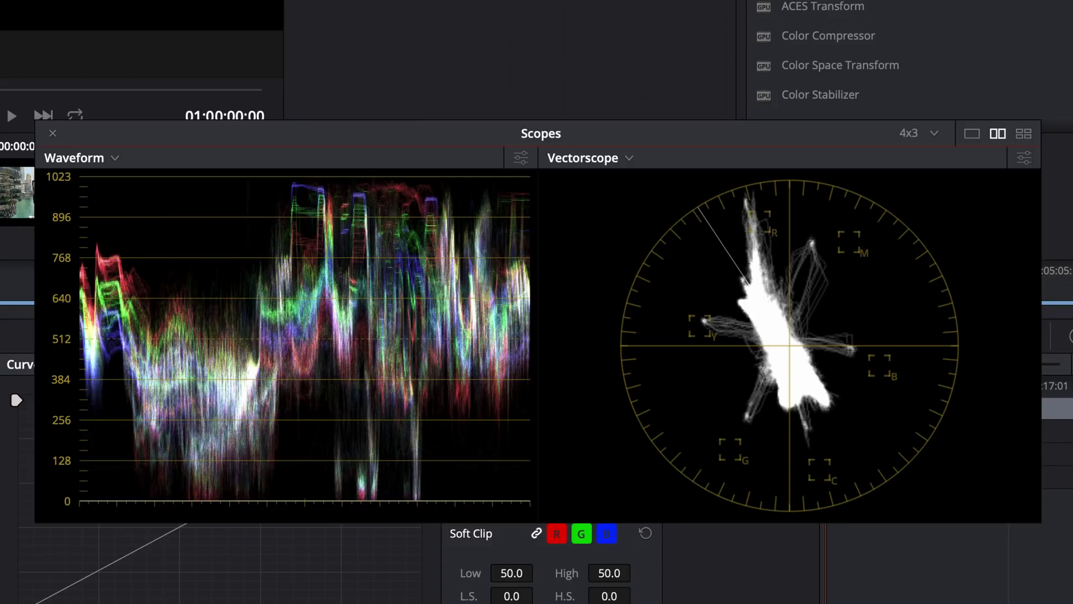
# Look at the full frame's Parade scope and return that scope to Waveform
pyautogui.click(115, 158)
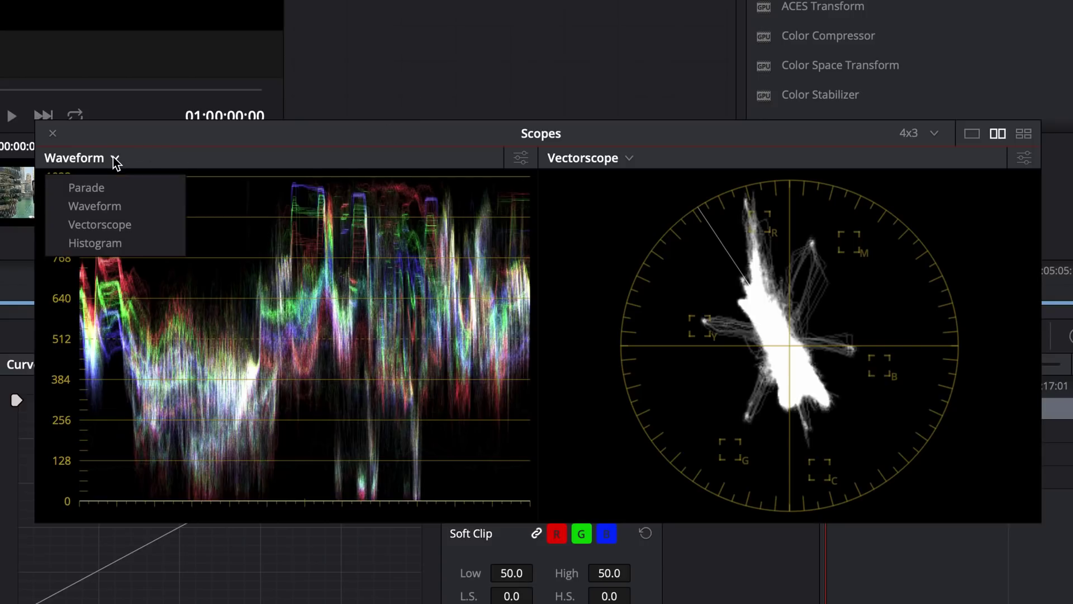
pyautogui.click(89, 187)
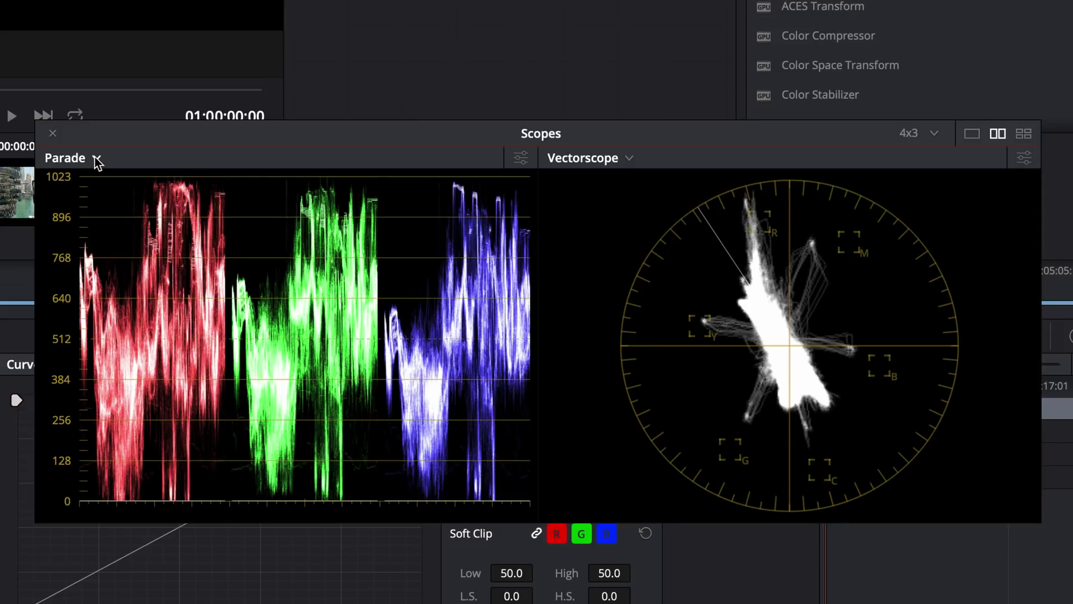
pyautogui.click(97, 159)
pyautogui.click(96, 203)
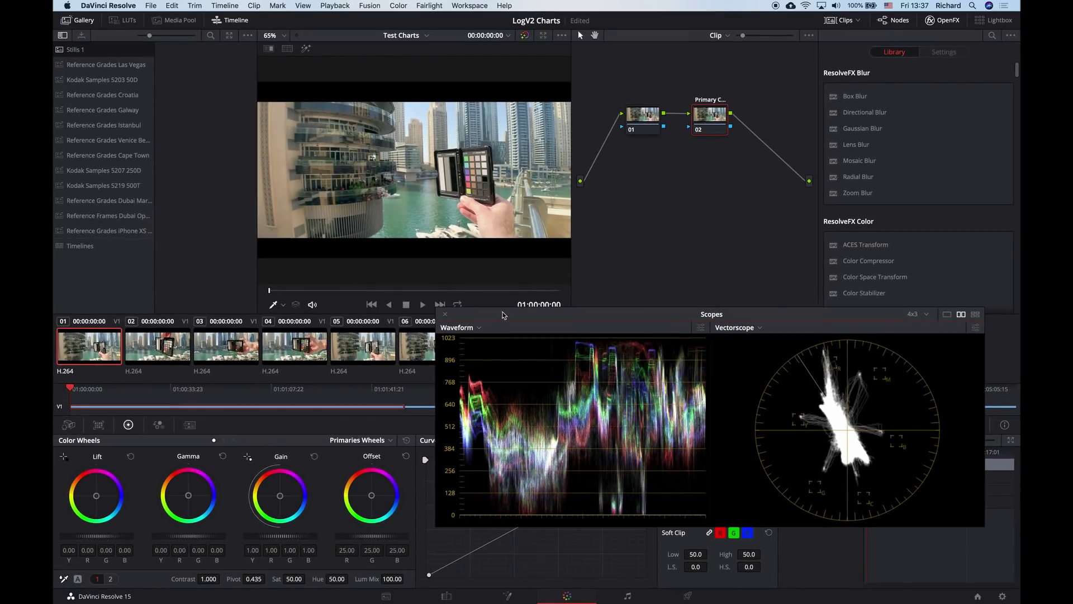
# Move the scopes clear of the nodes and enable a rectangular linear window on the Primary Correction node
pyautogui.moveTo(504, 316); pyautogui.dragTo(533, 169)
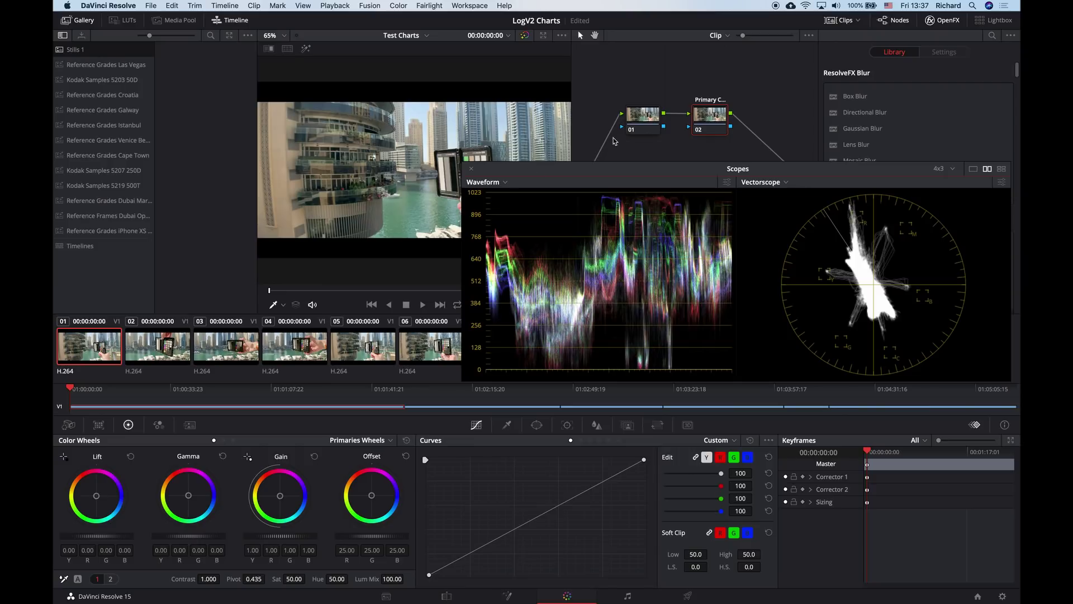
pyautogui.click(712, 108)
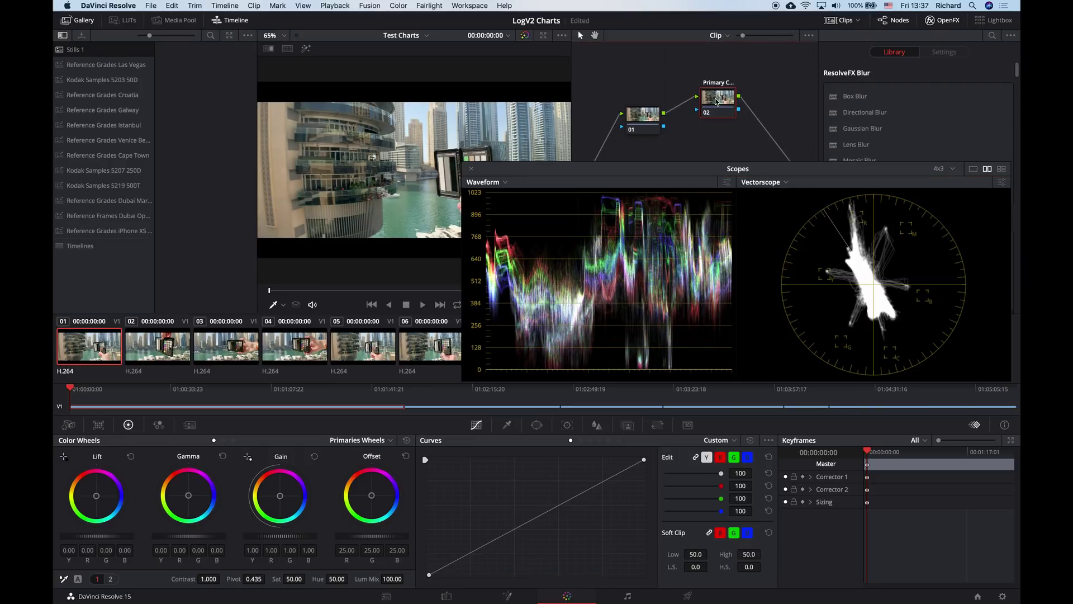
pyautogui.click(537, 425)
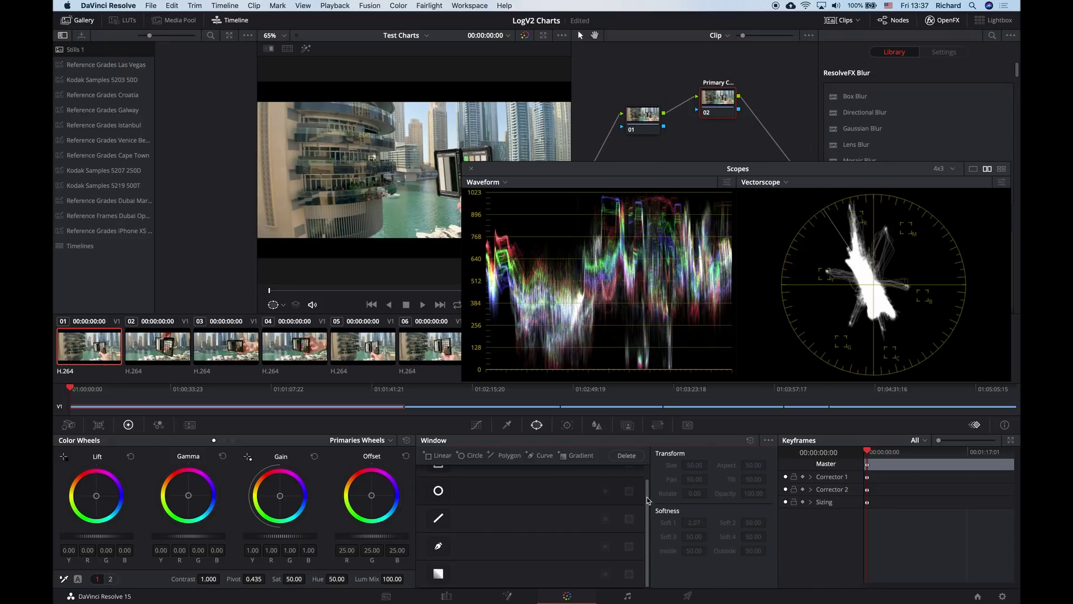
pyautogui.scroll(1, 651, 475)
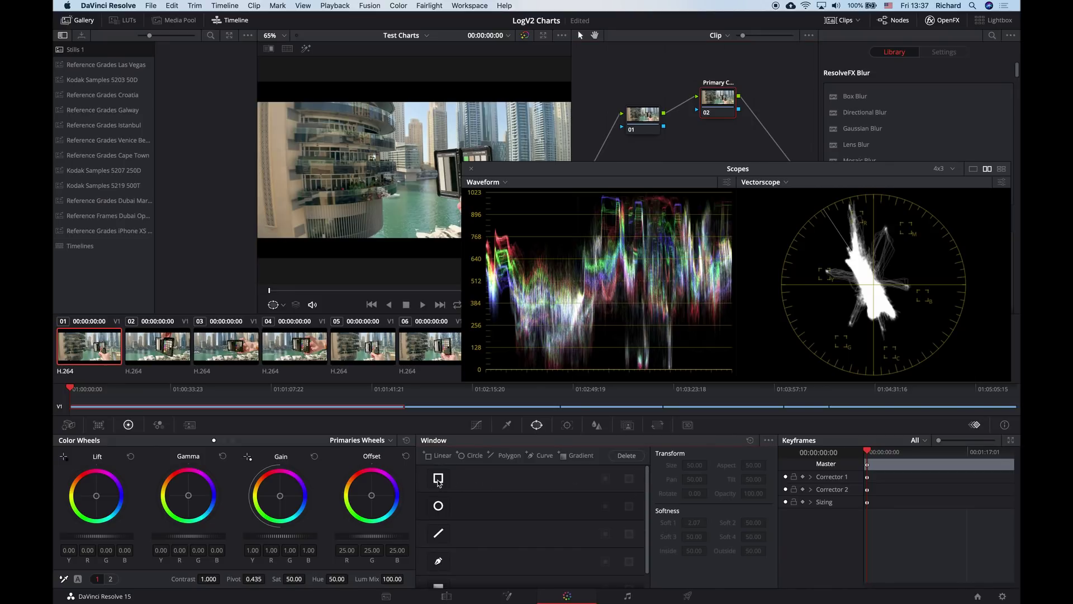
pyautogui.click(438, 479)
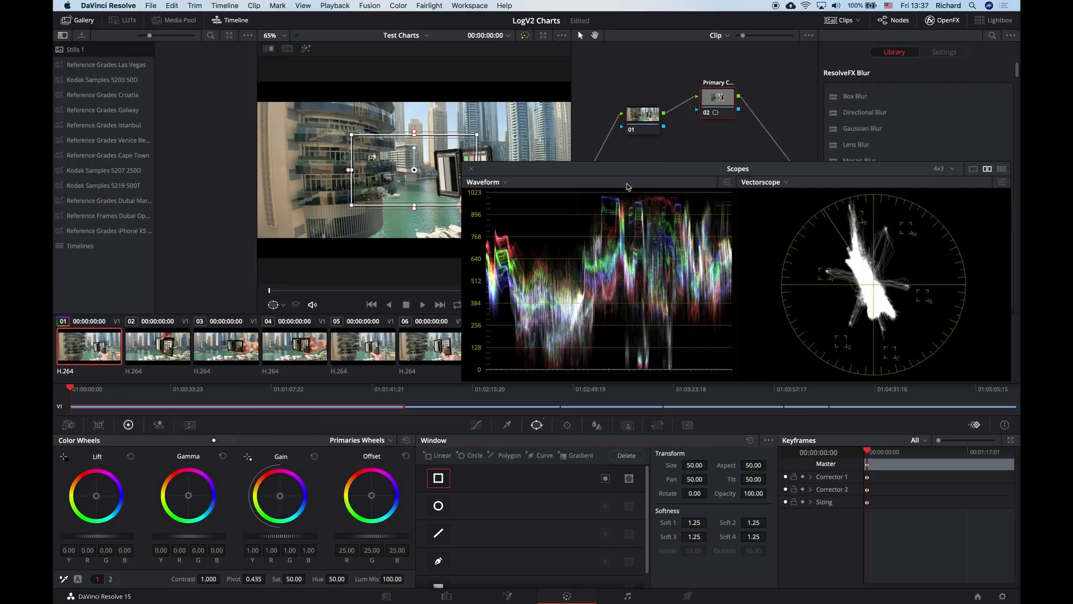
# Fit the linear window's four corners around the color chart, at about pan 53.6 and tilt 49.6, and turn on Highlight in the viewer
pyautogui.moveTo(635, 174); pyautogui.dragTo(619, 268)
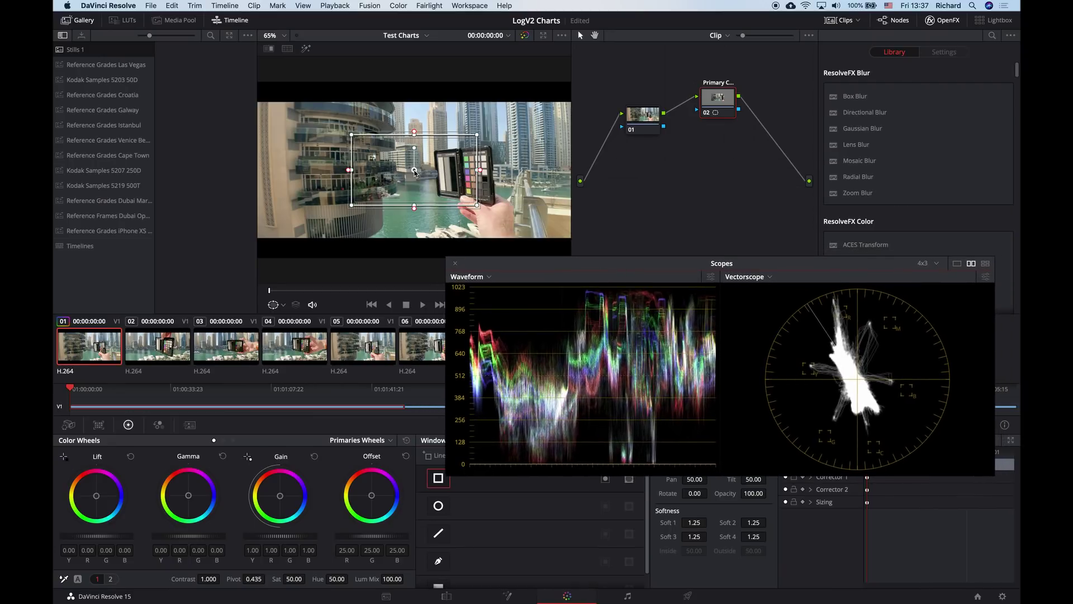
pyautogui.moveTo(416, 172); pyautogui.dragTo(459, 175)
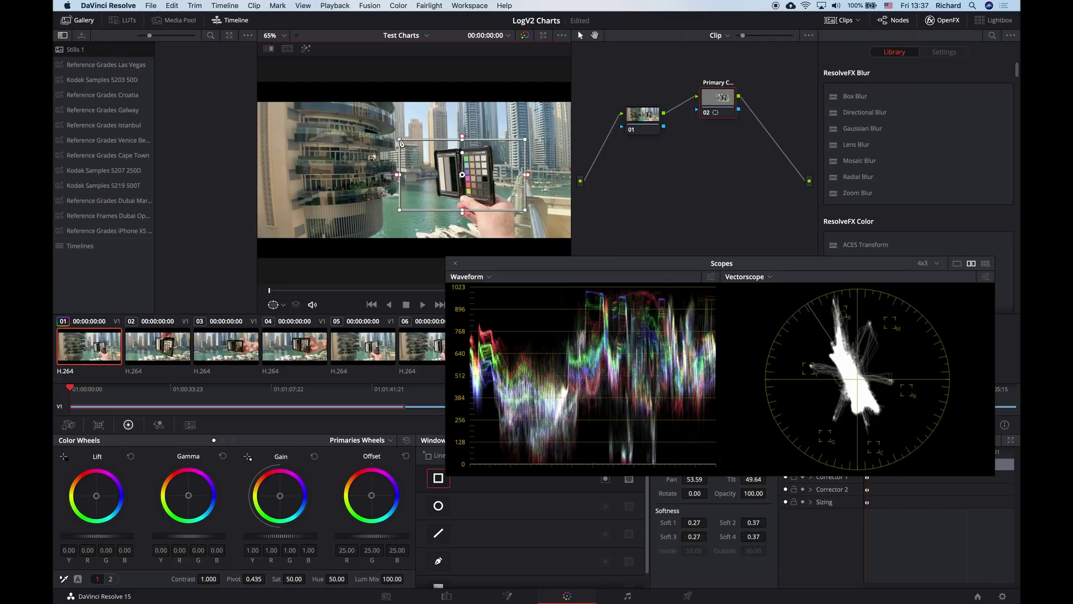
pyautogui.moveTo(400, 139); pyautogui.dragTo(439, 157)
pyautogui.moveTo(400, 210); pyautogui.dragTo(440, 192)
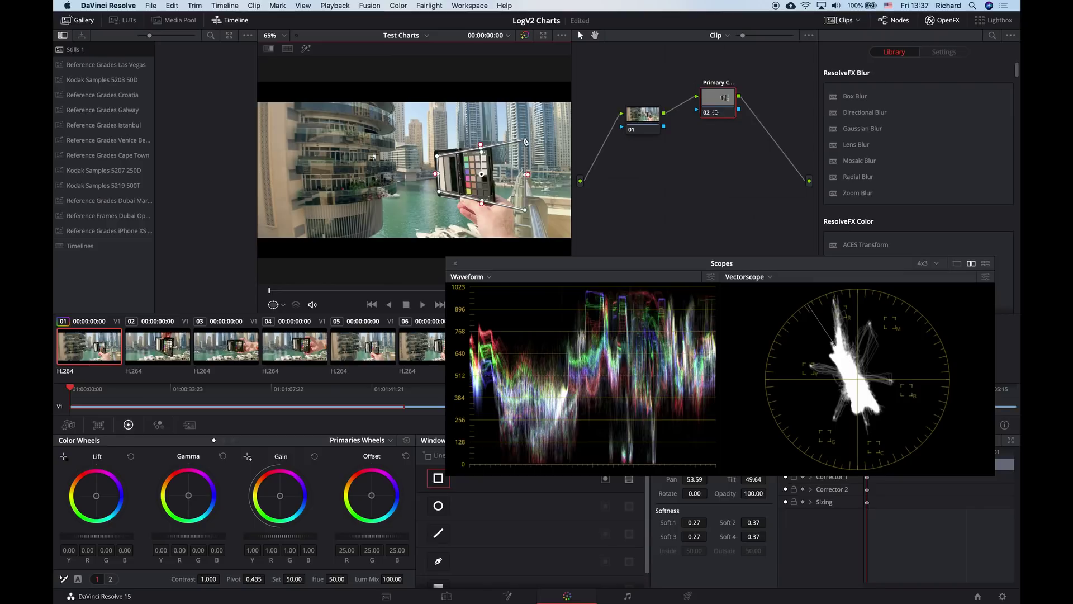
pyautogui.moveTo(525, 140); pyautogui.dragTo(489, 153)
pyautogui.moveTo(525, 210); pyautogui.dragTo(492, 199)
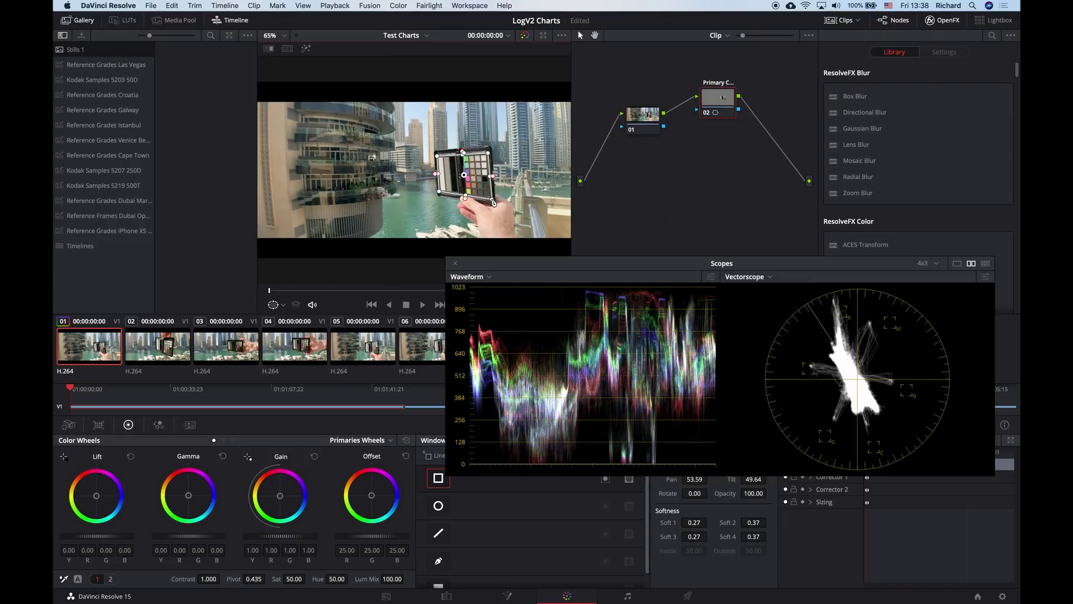
pyautogui.click(306, 49)
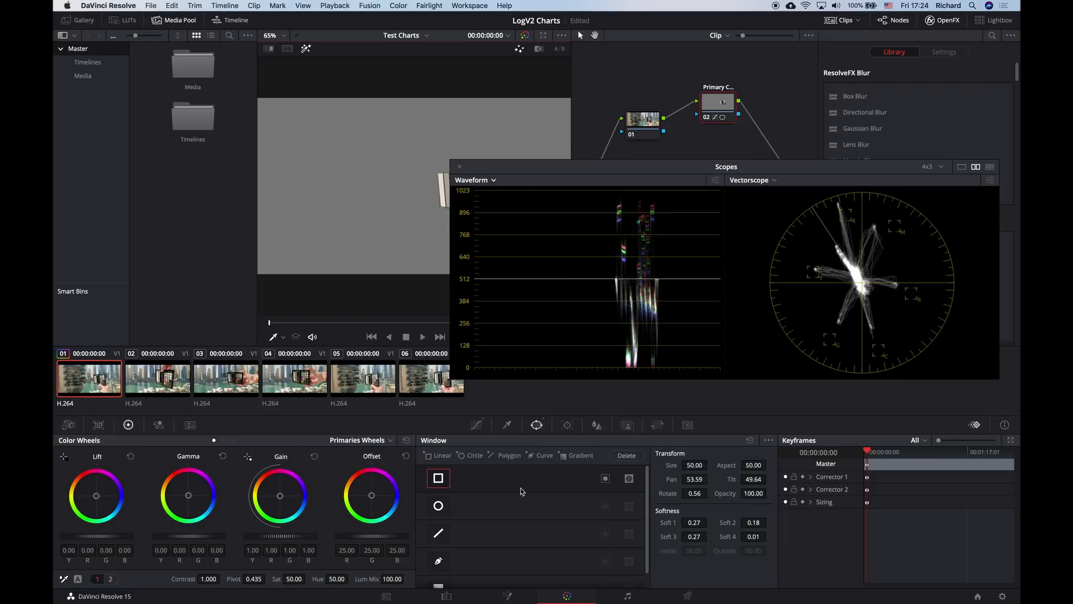
# Examine the isolated color chart's levels in the Parade scope and again in the Waveform
pyautogui.click(495, 181)
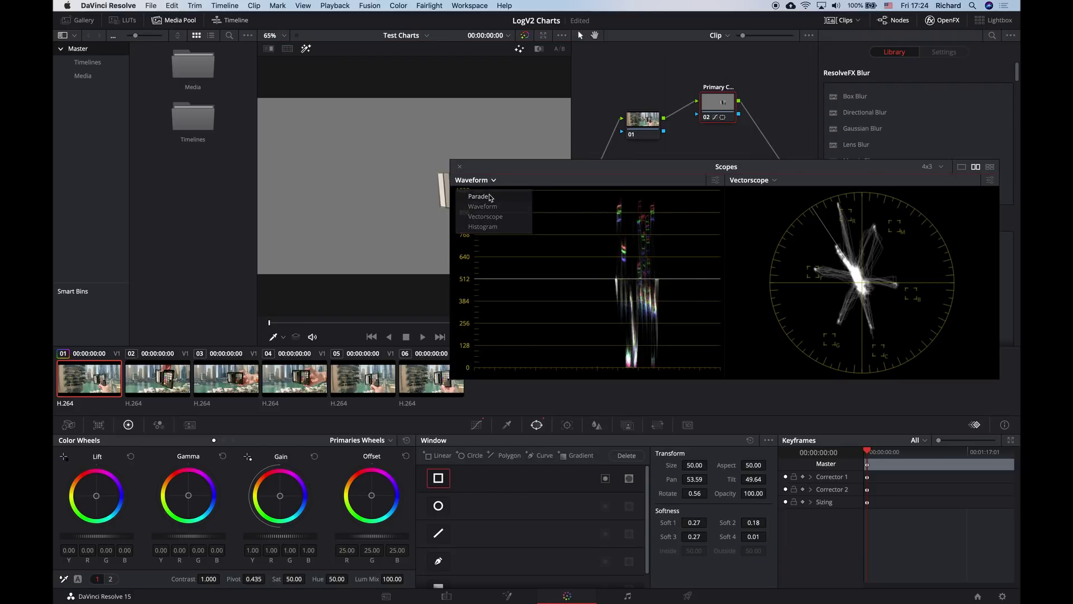
pyautogui.click(490, 197)
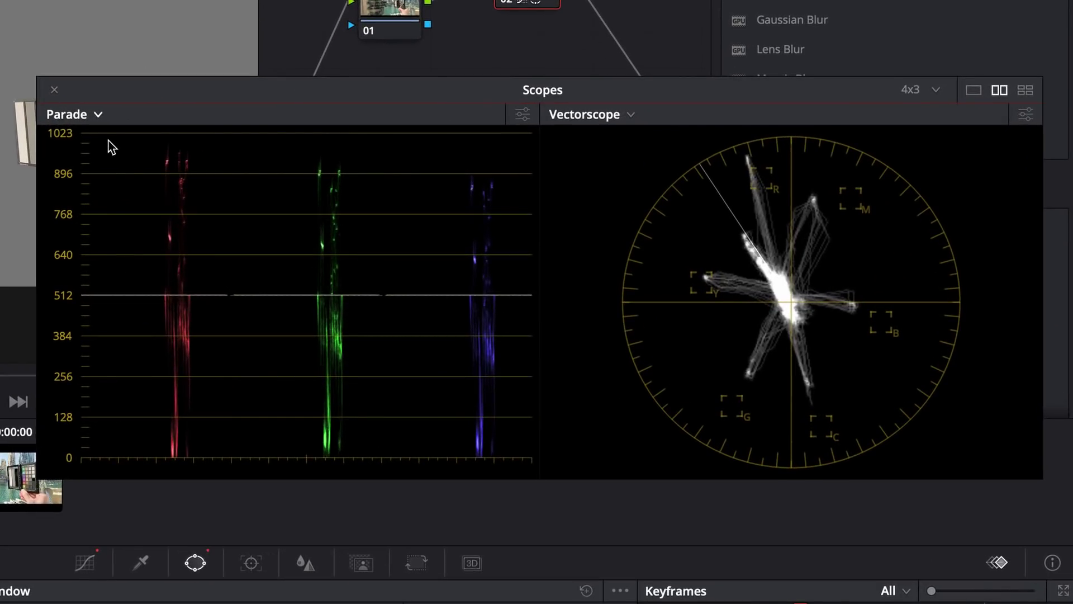
pyautogui.click(102, 117)
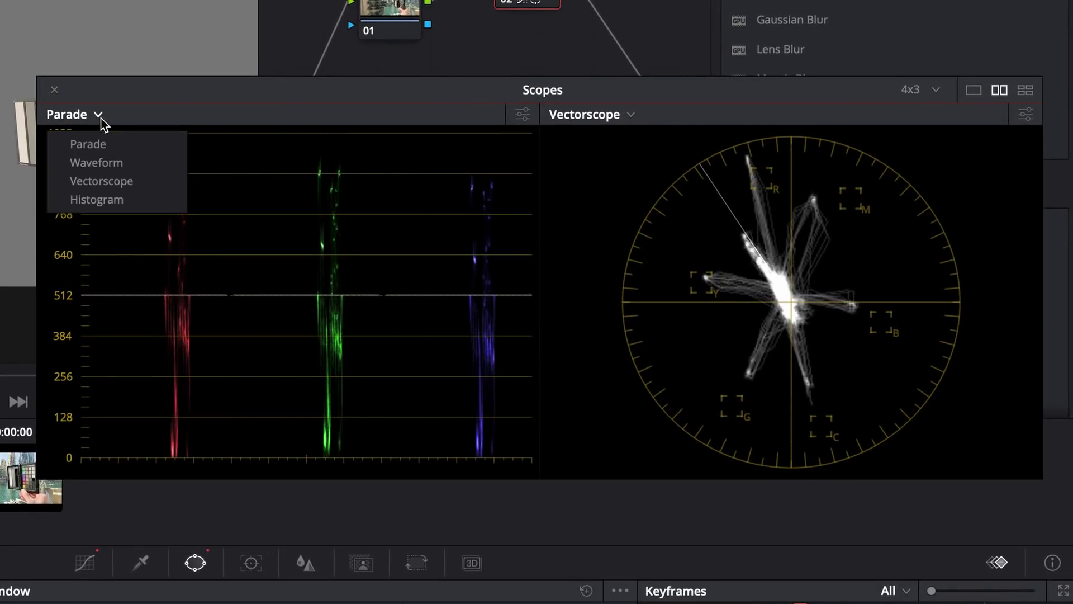
pyautogui.click(96, 164)
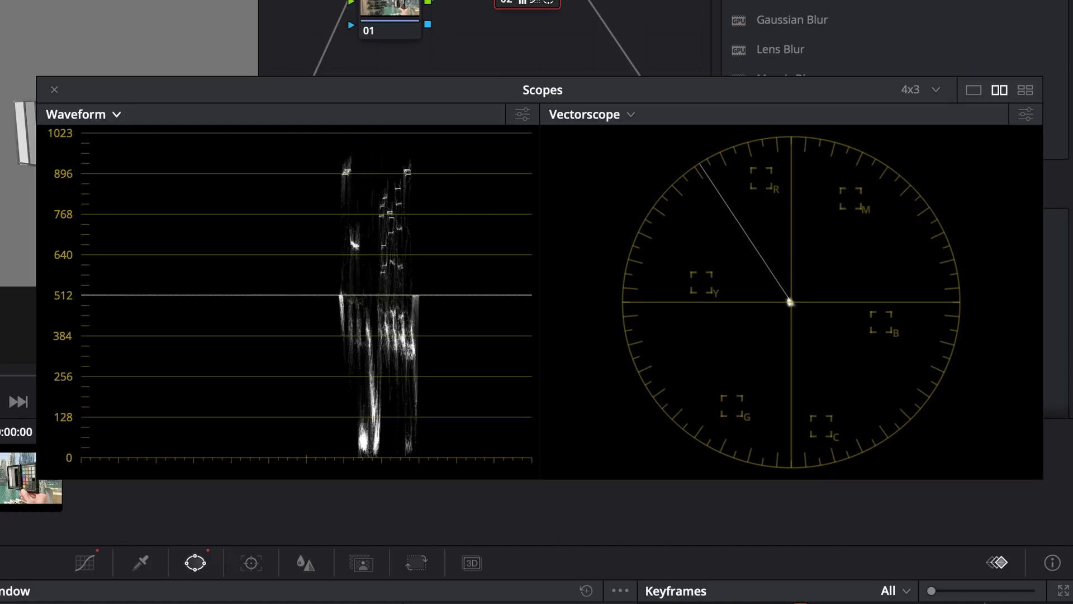
pyautogui.hotkey('ctrl', 'd')
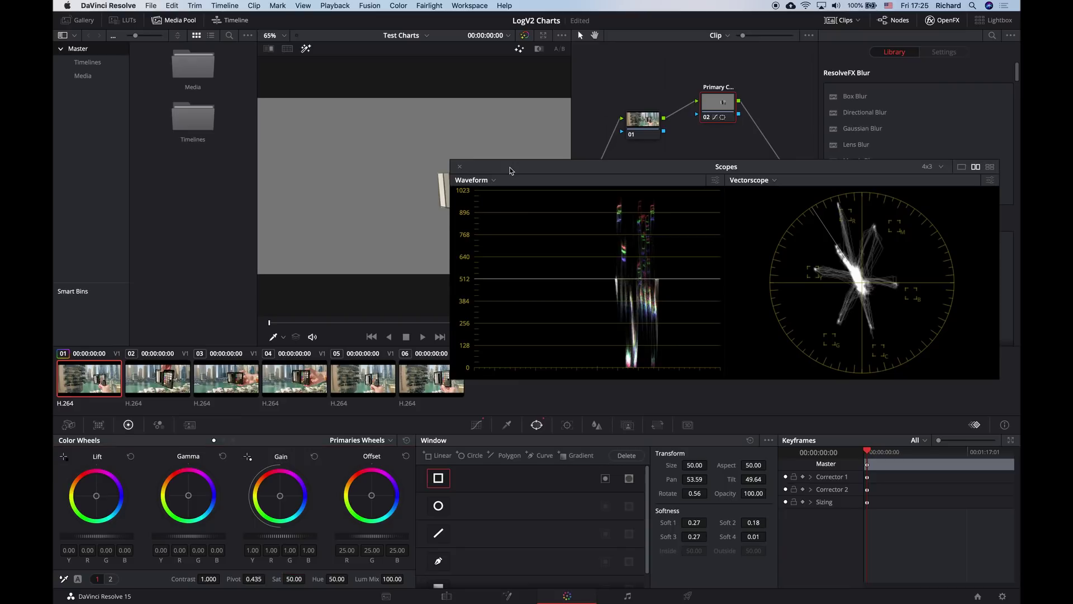
# Show the Power Window overlay in the viewer and narrow the linear window to only the chart's white, grey and black strips
pyautogui.moveTo(510, 170); pyautogui.dragTo(510, 240)
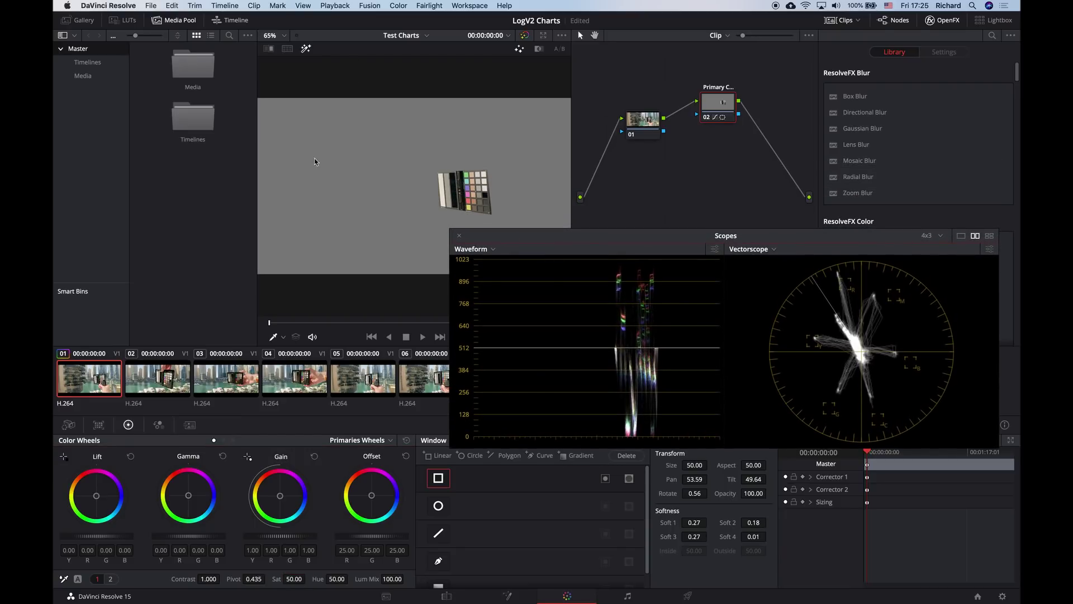
pyautogui.click(284, 339)
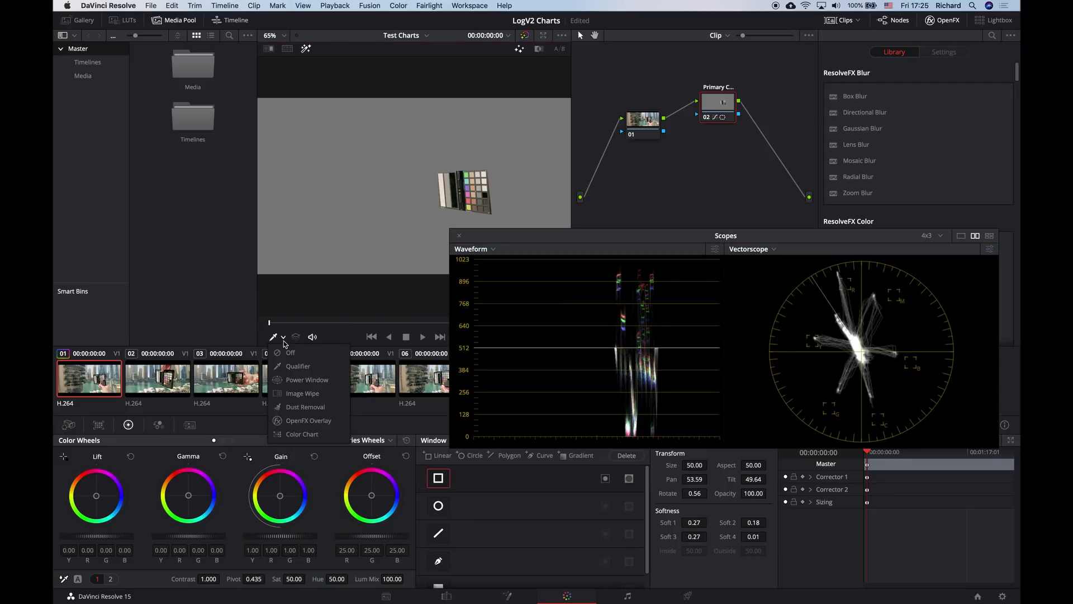
pyautogui.click(298, 380)
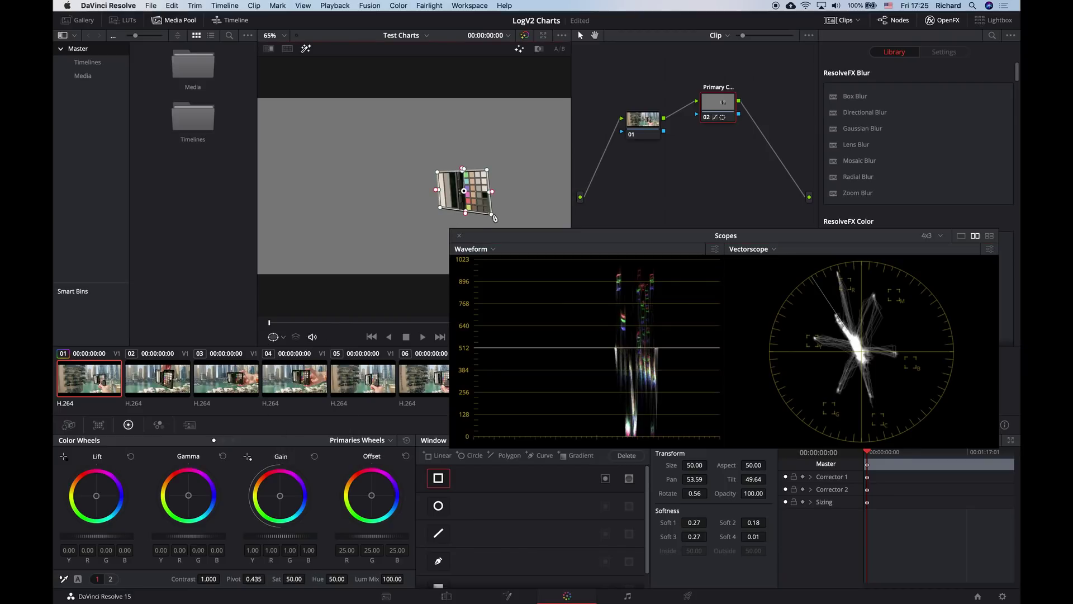
pyautogui.moveTo(493, 218); pyautogui.dragTo(460, 212)
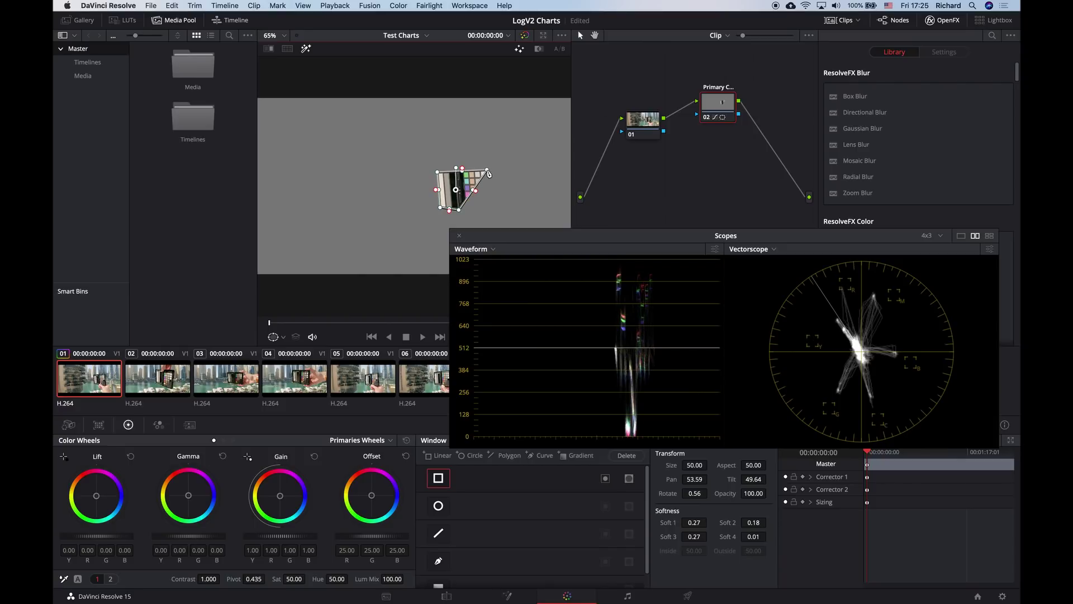
pyautogui.moveTo(487, 170); pyautogui.dragTo(457, 174)
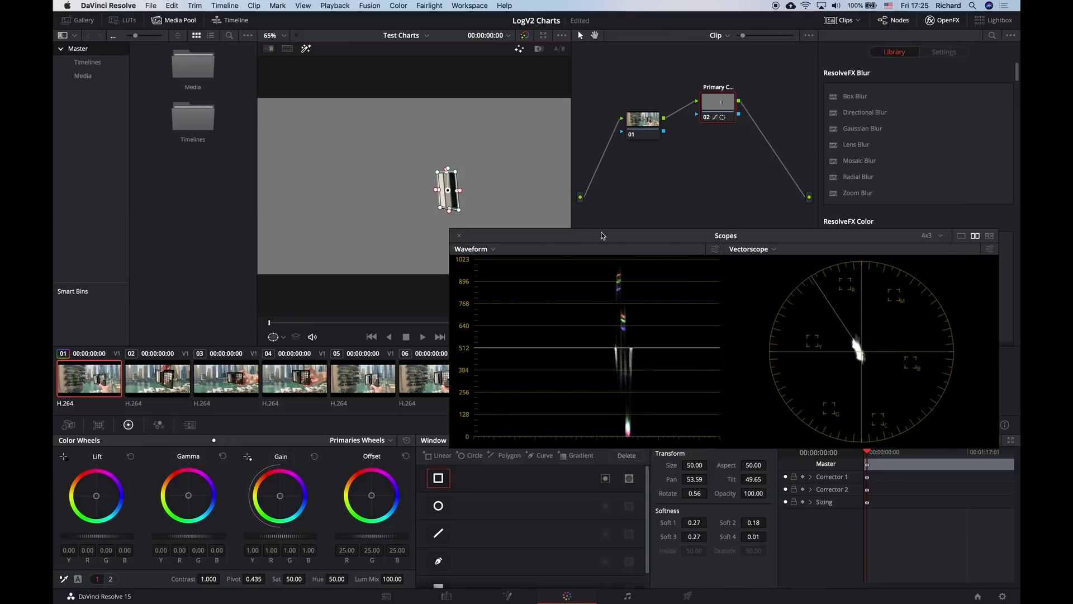
# Add one control point near the highlights and one near the shadows of the custom curve, and switch the Waveform scope to Parade
pyautogui.moveTo(603, 235); pyautogui.dragTo(608, 194)
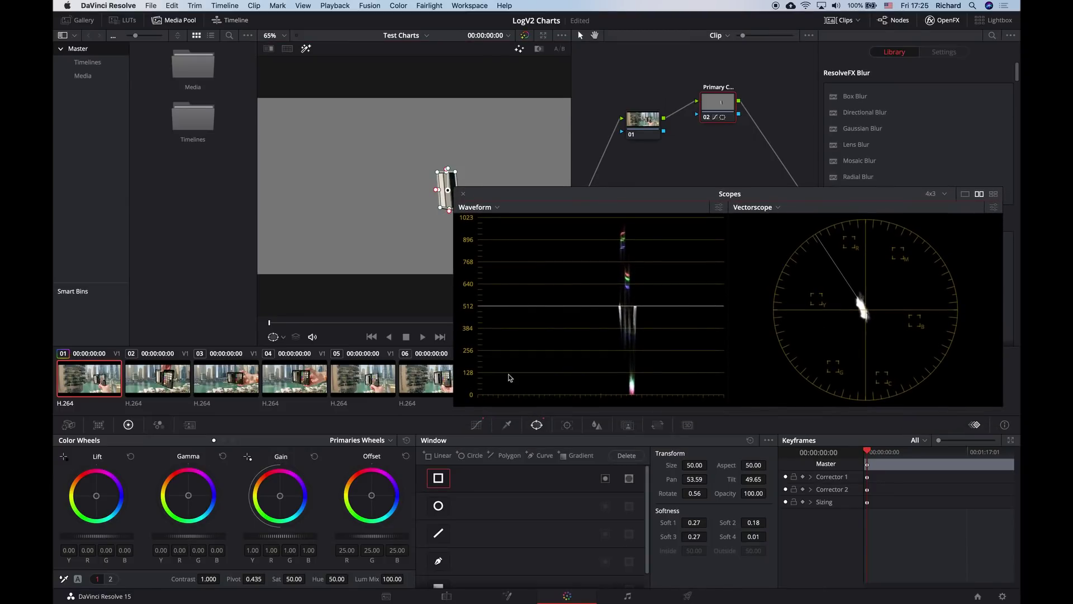
pyautogui.click(476, 426)
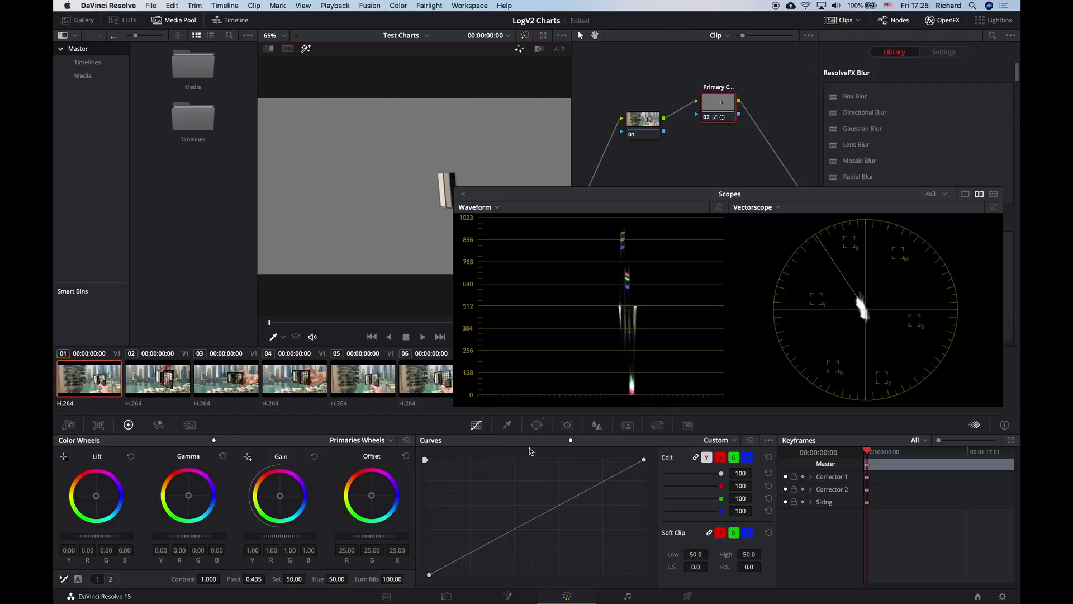
pyautogui.click(603, 482)
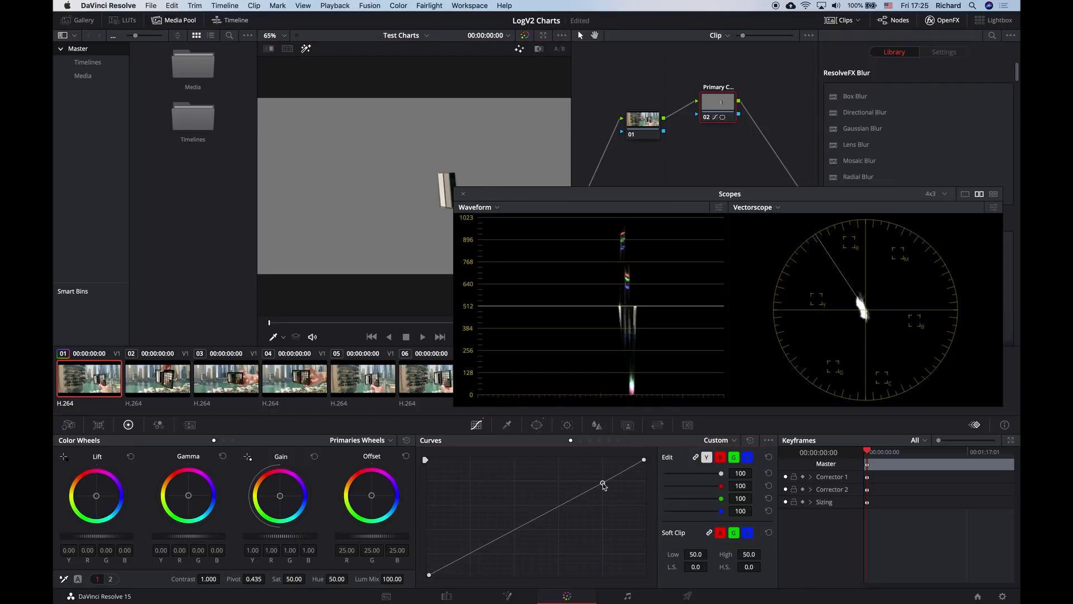
pyautogui.moveTo(604, 484); pyautogui.dragTo(603, 486)
pyautogui.click(472, 554)
pyautogui.moveTo(472, 555); pyautogui.dragTo(473, 555)
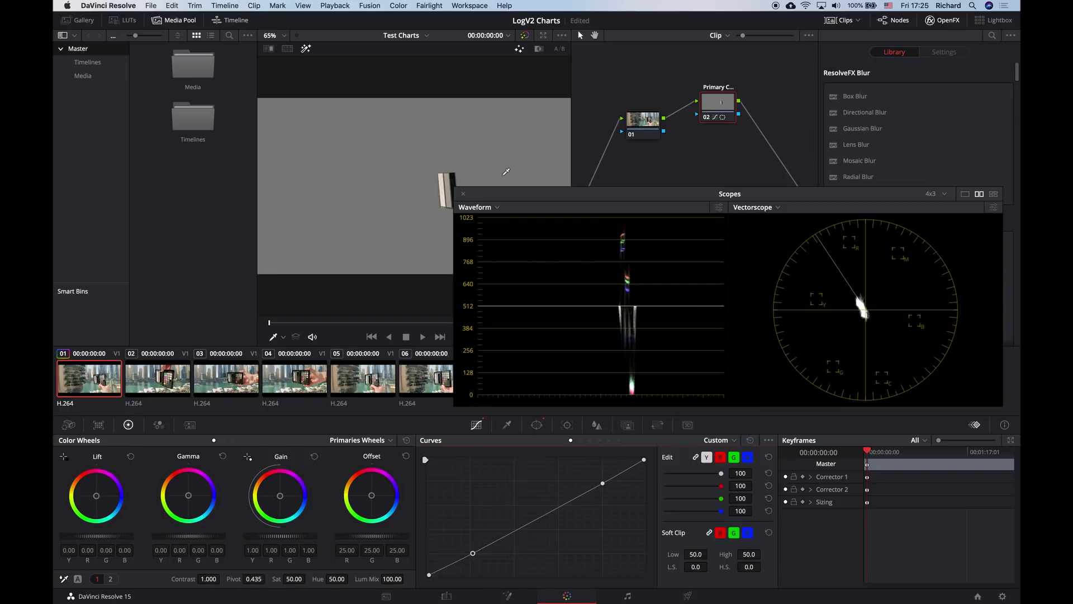
pyautogui.click(497, 208)
pyautogui.click(493, 224)
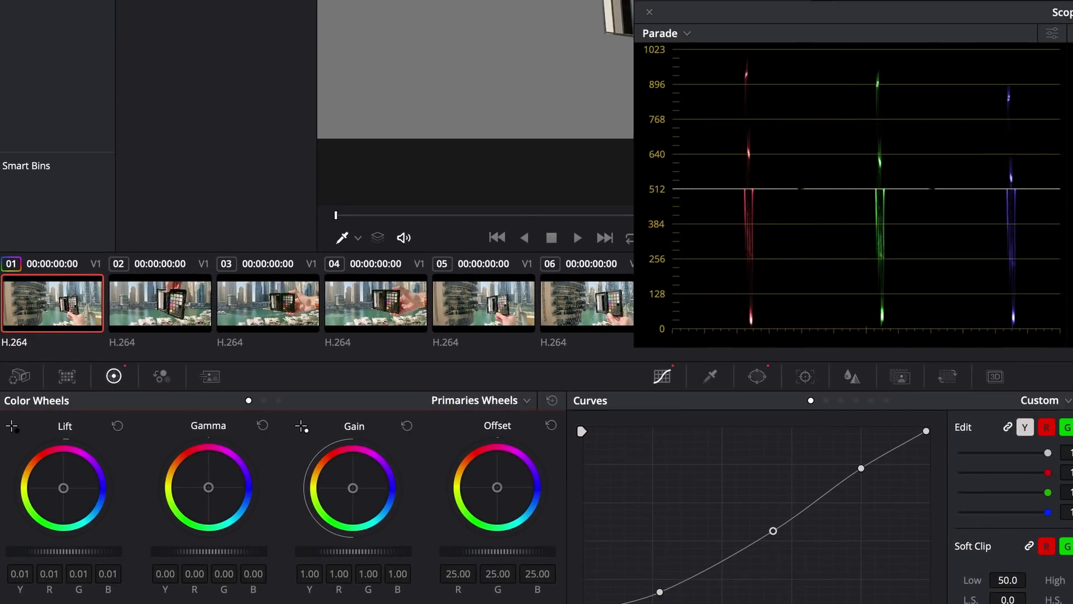
# Try adjusting the lift level and color balance, and try a gamma master level of about -0.03
pyautogui.moveTo(84, 458); pyautogui.dragTo(95, 458)
pyautogui.moveTo(56, 552)
pyautogui.mouseDown()
pyautogui.moveTo(75, 551)
pyautogui.moveTo(45, 551)
pyautogui.mouseUp()
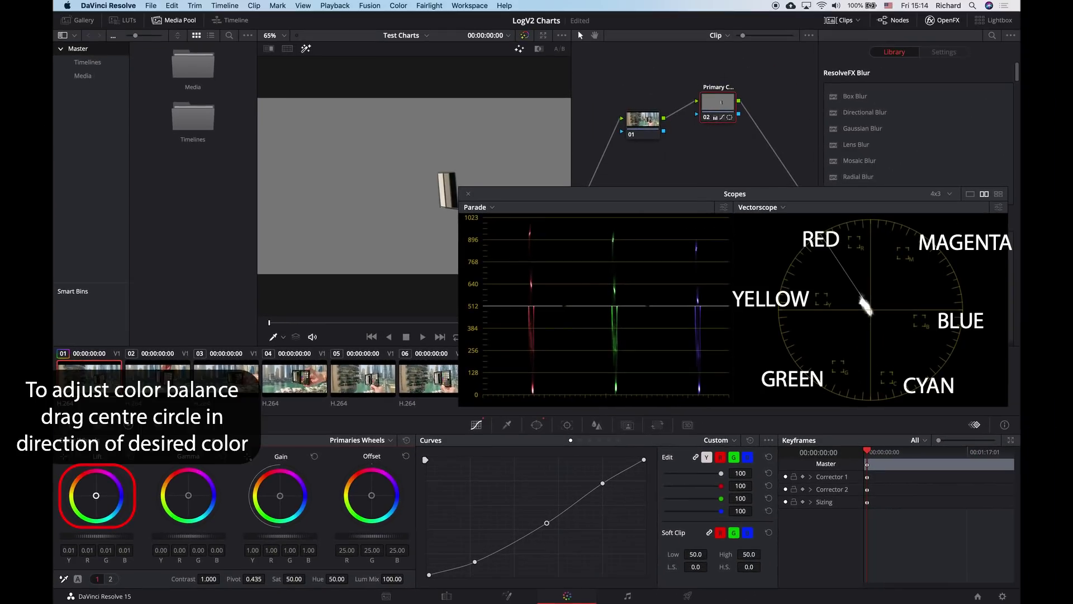
pyautogui.moveTo(96, 496); pyautogui.dragTo(96, 496)
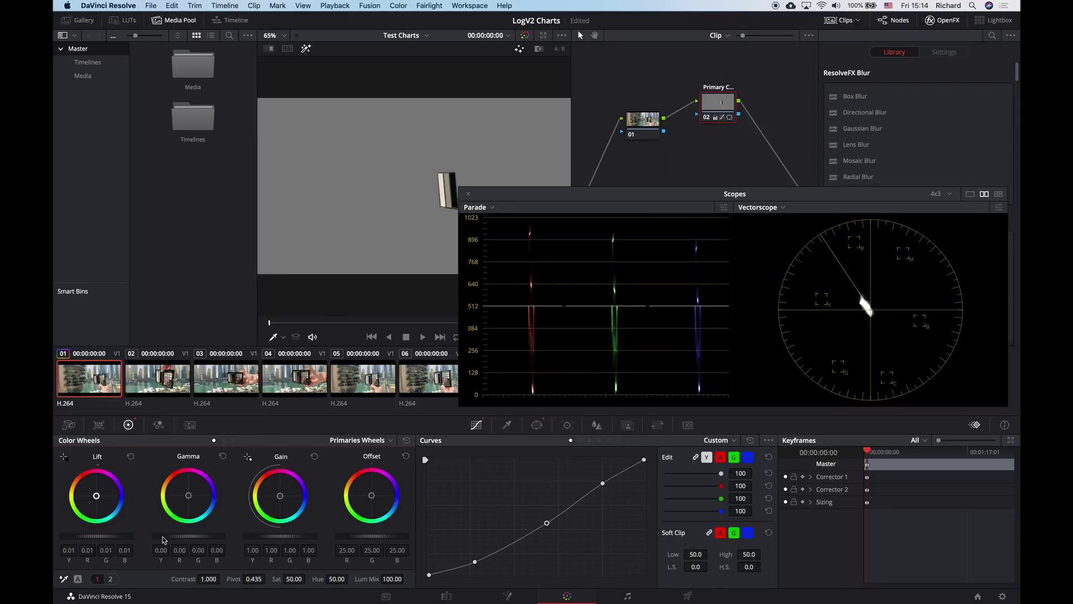
pyautogui.moveTo(162, 539); pyautogui.dragTo(165, 538)
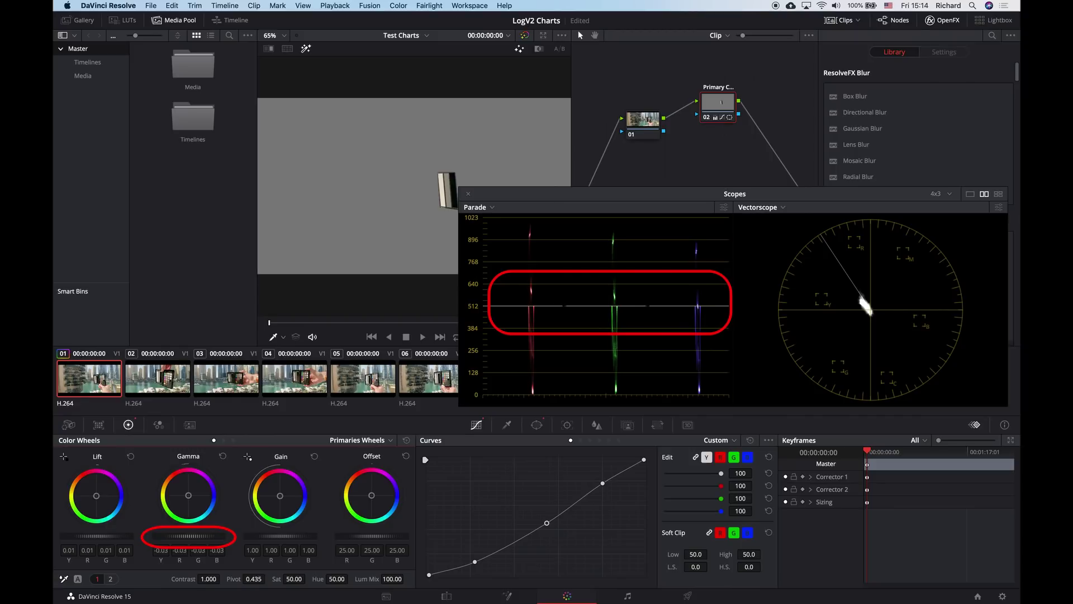
pyautogui.moveTo(166, 539); pyautogui.dragTo(167, 539)
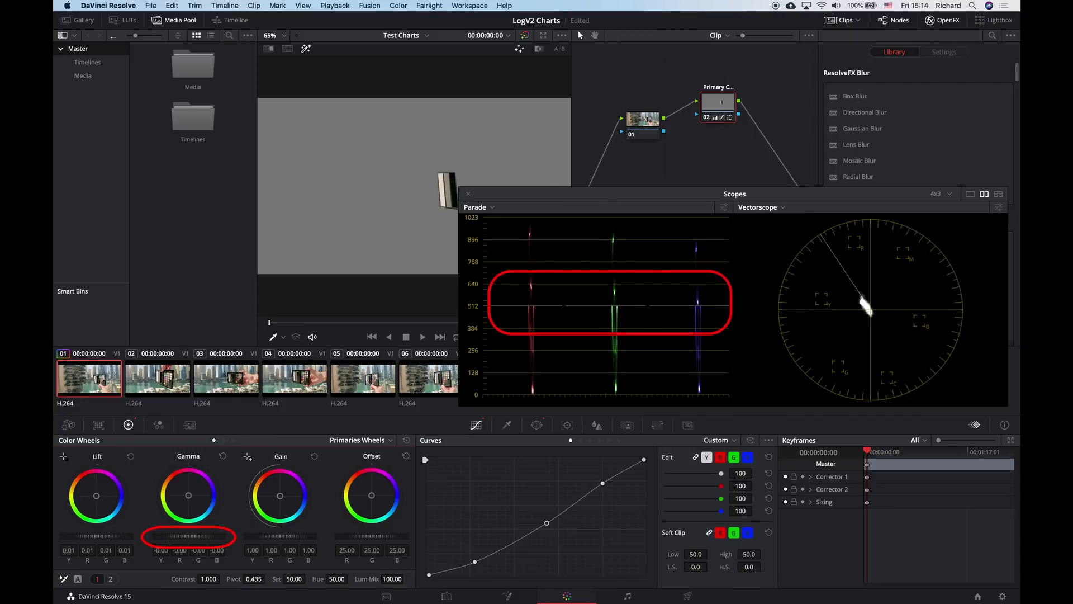
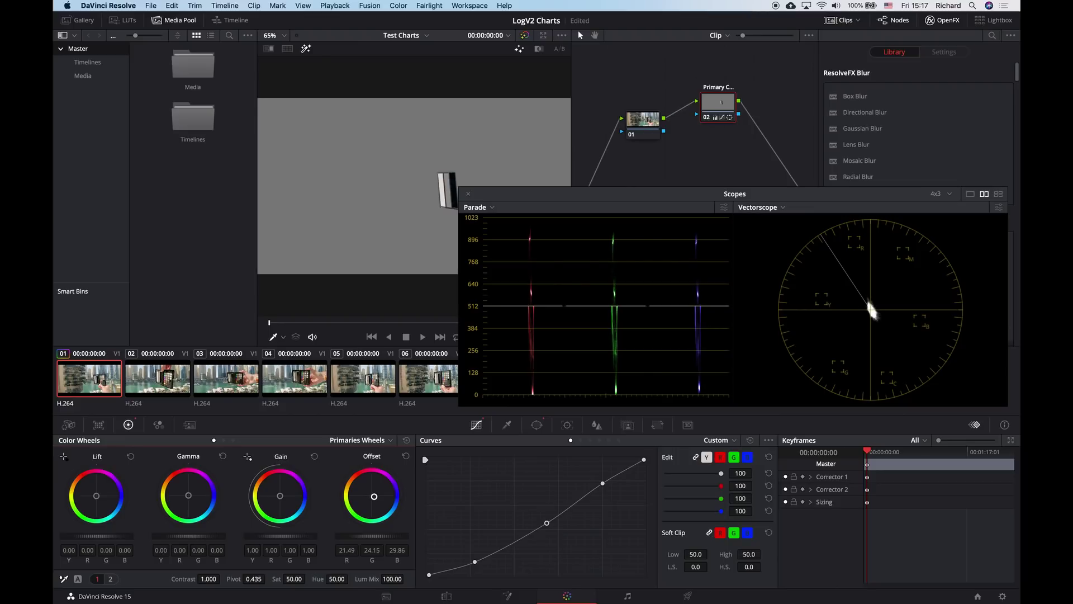
# Balance the greyscale's RGB channels with offset about 21.22, 24.14, 29.64 and small color balance shifts in lift, gain and gamma
pyautogui.moveTo(374, 496); pyautogui.dragTo(399, 513)
pyautogui.moveTo(97, 498); pyautogui.dragTo(95, 495)
pyautogui.moveTo(281, 496); pyautogui.dragTo(282, 499)
pyautogui.moveTo(189, 497); pyautogui.dragTo(189, 496)
pyautogui.moveTo(190, 496); pyautogui.dragTo(190, 496)
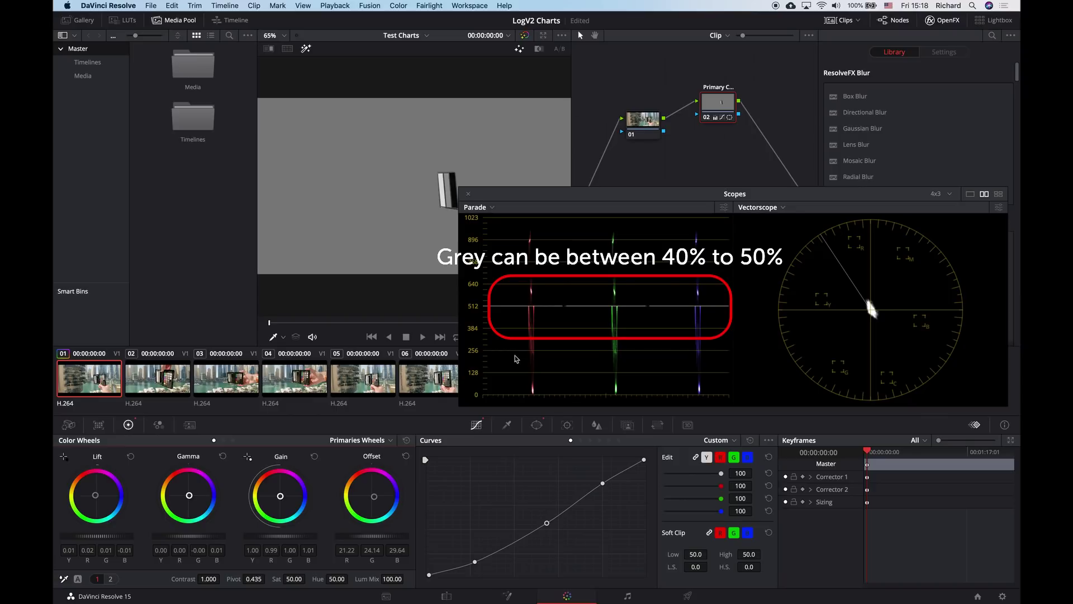
# Lower the custom curve's middle control point to bring the grey strip just under the Parade's 512 line
pyautogui.moveTo(548, 525); pyautogui.dragTo(543, 551)
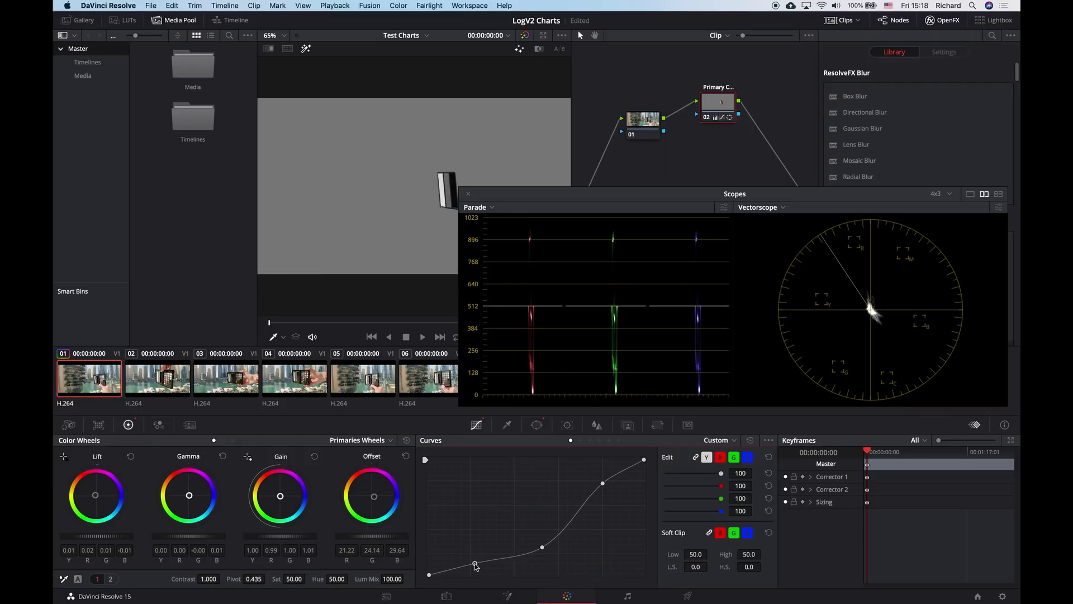
pyautogui.moveTo(541, 547); pyautogui.dragTo(541, 543)
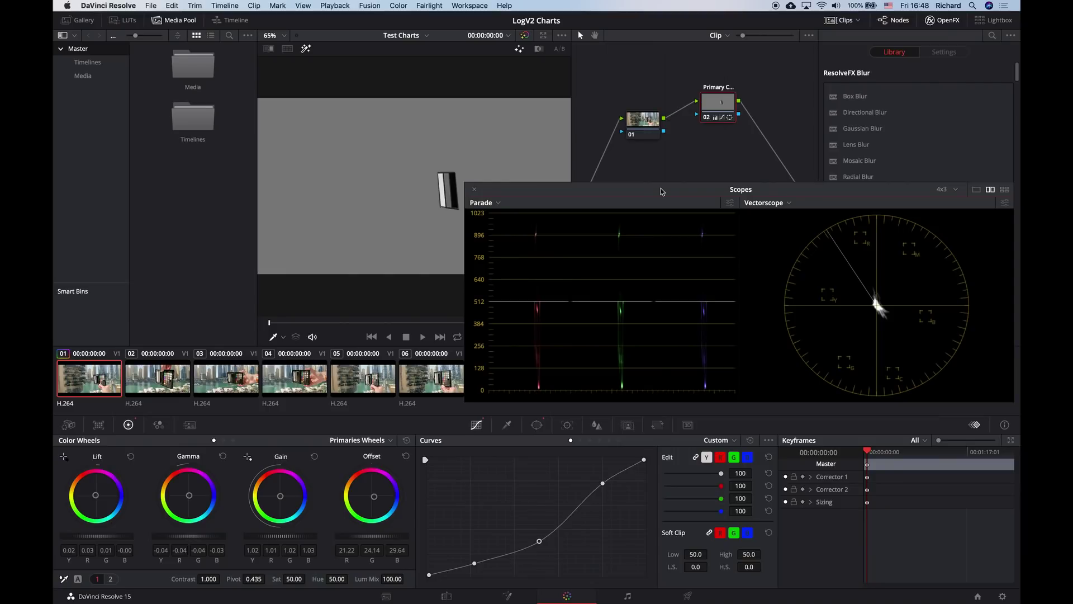
# Widen the linear window over the chart's first two color patch columns and check the vectorscope's zoom and skin tone indicator options
pyautogui.click(537, 425)
pyautogui.moveTo(624, 190); pyautogui.dragTo(611, 290)
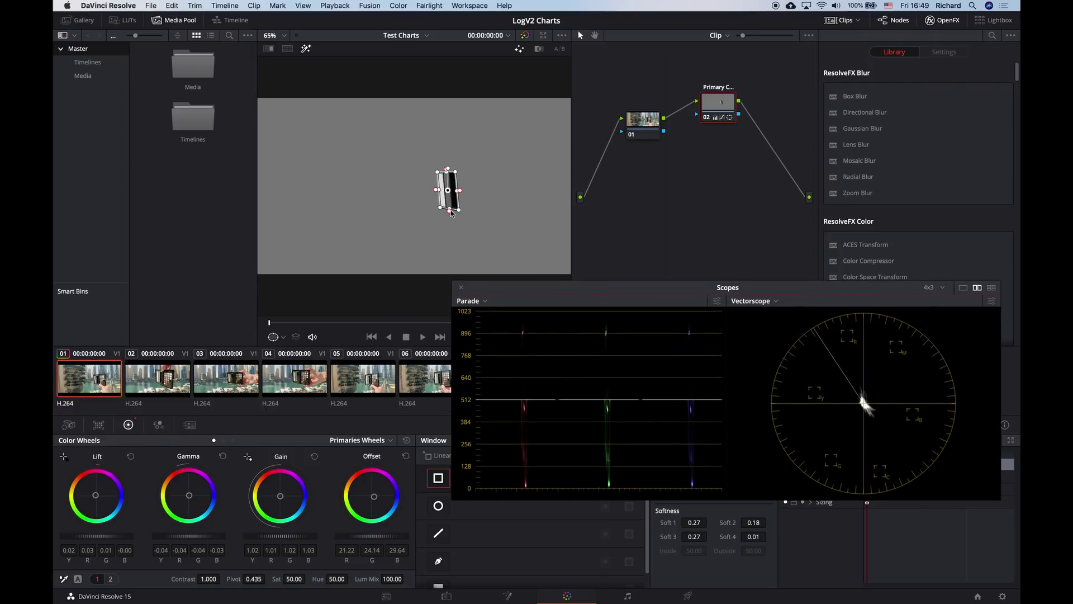
pyautogui.moveTo(460, 213); pyautogui.dragTo(483, 217)
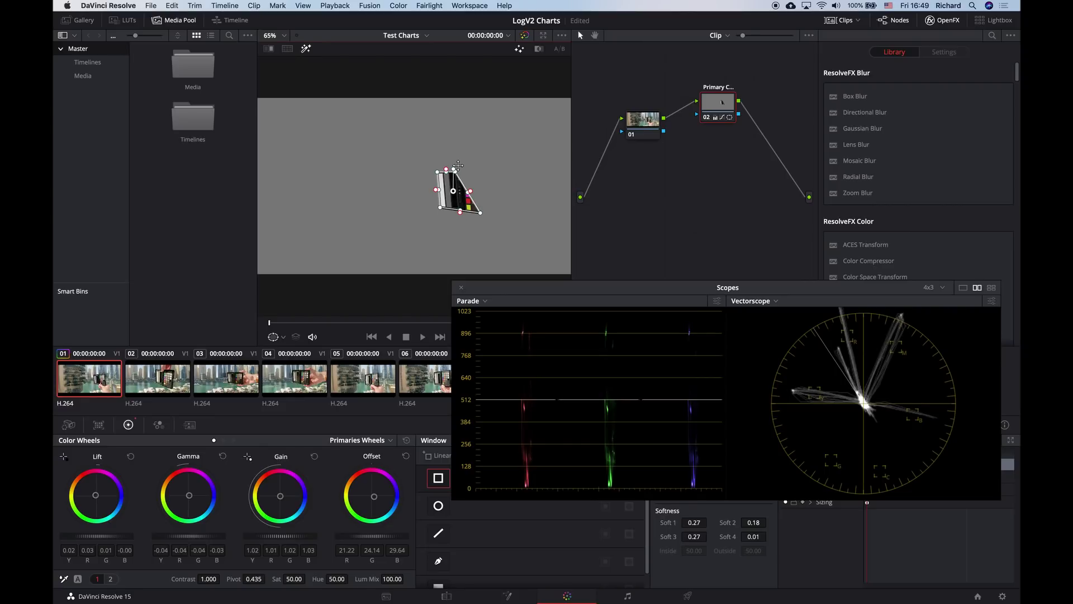
pyautogui.moveTo(456, 173); pyautogui.dragTo(475, 170)
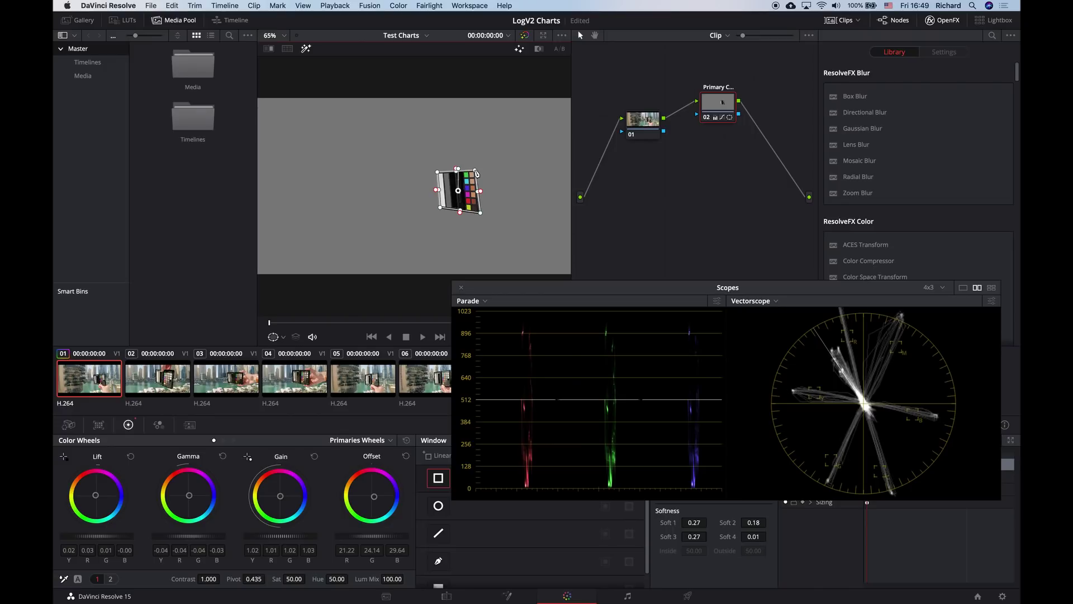
pyautogui.moveTo(481, 213); pyautogui.dragTo(480, 214)
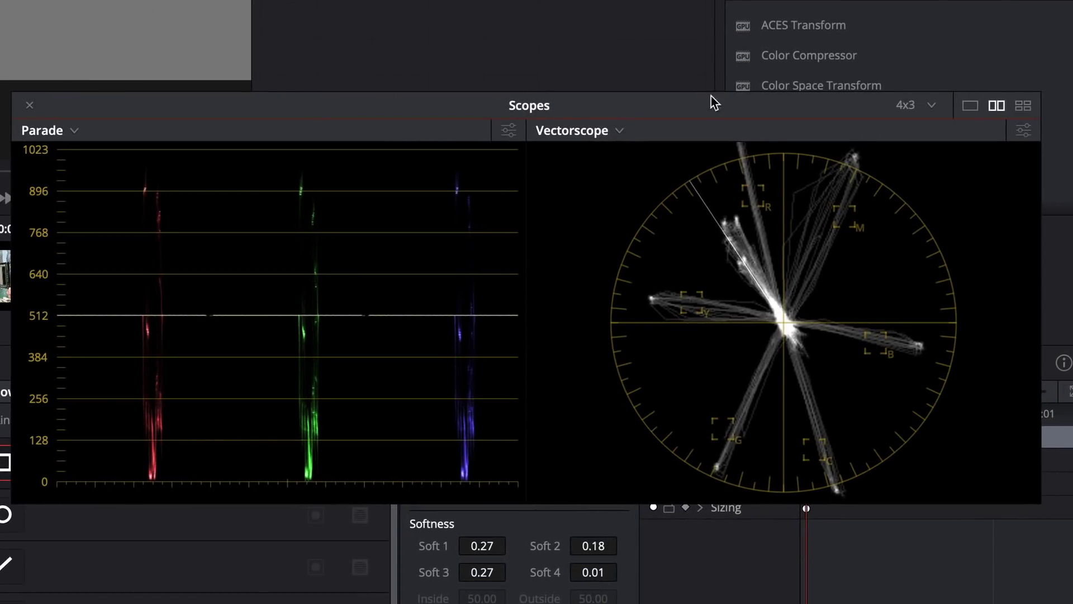
pyautogui.click(1023, 131)
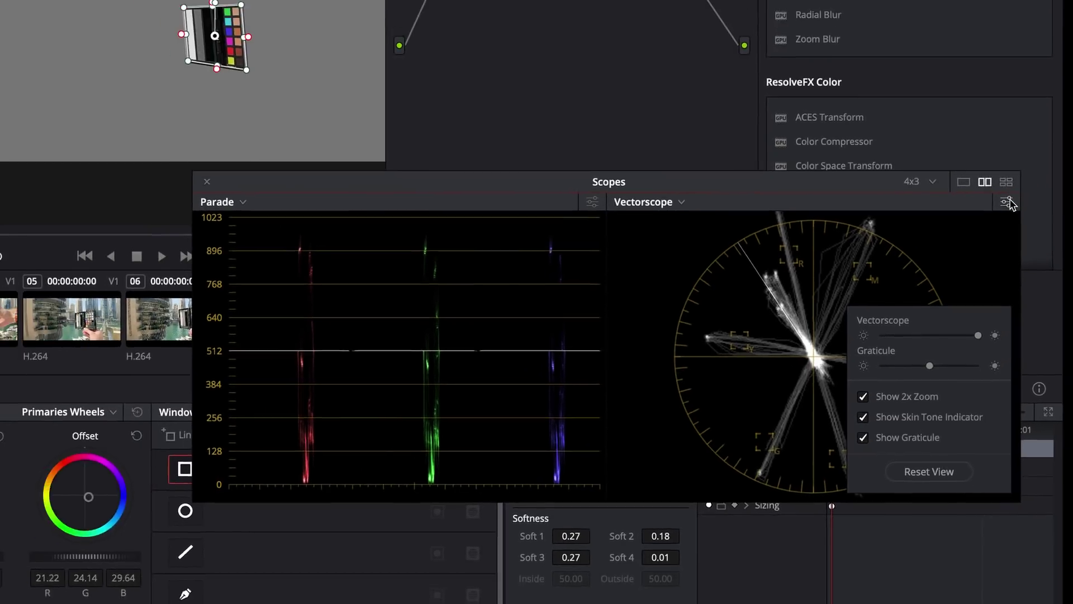
pyautogui.click(1008, 202)
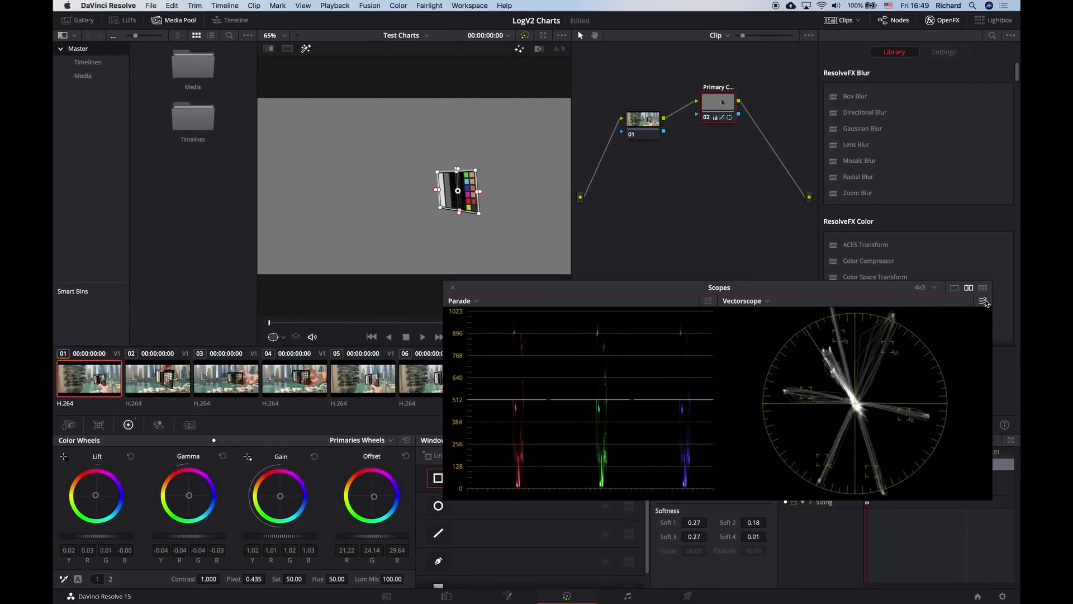
# Switch the curves to Hue Vs Hue and add control points for red, yellow, green, cyan, blue and magenta
pyautogui.moveTo(746, 291); pyautogui.dragTo(752, 185)
pyautogui.click(477, 425)
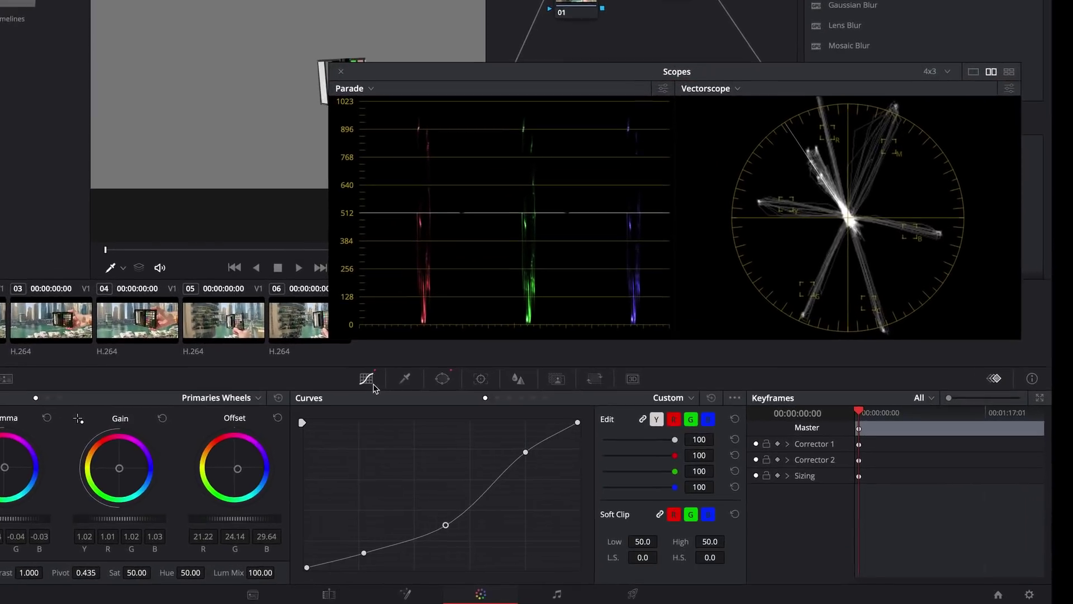
pyautogui.click(438, 367)
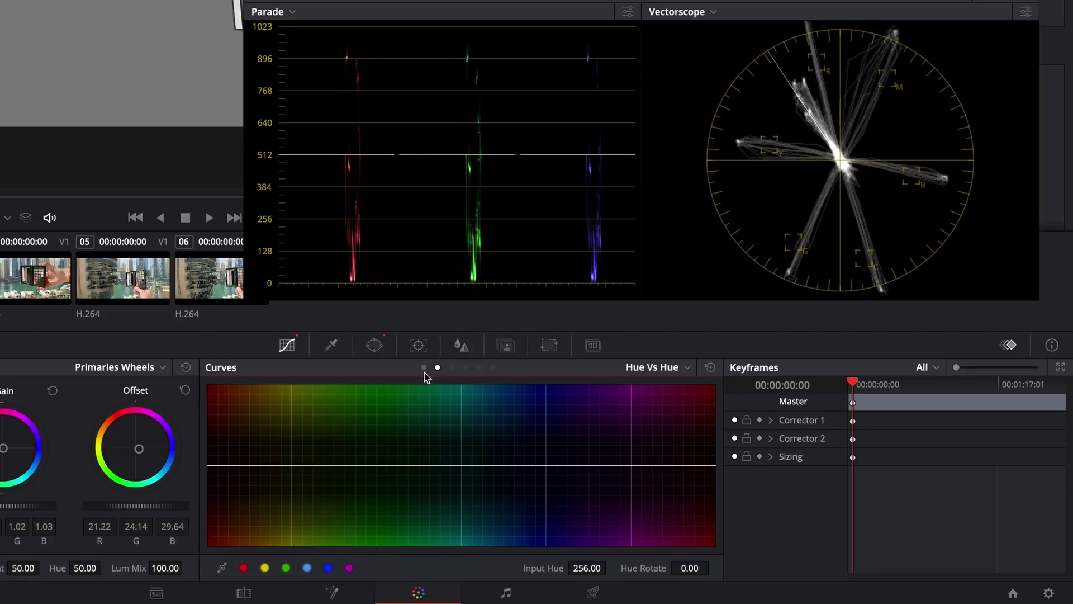
pyautogui.click(243, 567)
pyautogui.click(265, 568)
pyautogui.click(286, 568)
pyautogui.click(307, 568)
pyautogui.click(329, 568)
pyautogui.click(350, 568)
# Set the hue rotation of the red, cyan and green points to about 3.21 to align their vectorscope traces with the targets
pyautogui.moveTo(209, 467); pyautogui.dragTo(209, 464)
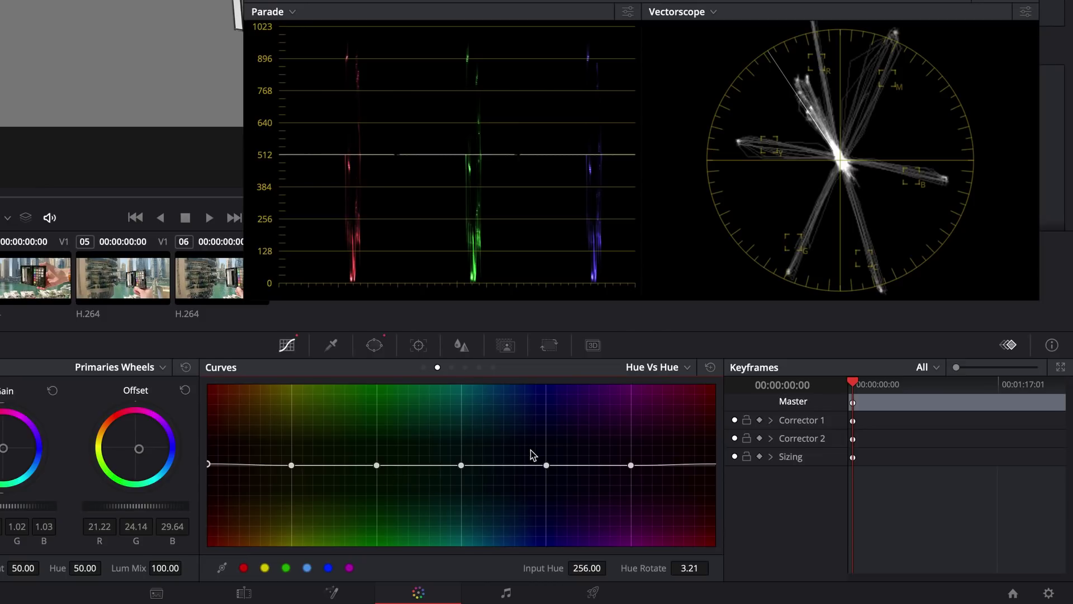
pyautogui.moveTo(462, 466); pyautogui.dragTo(463, 469)
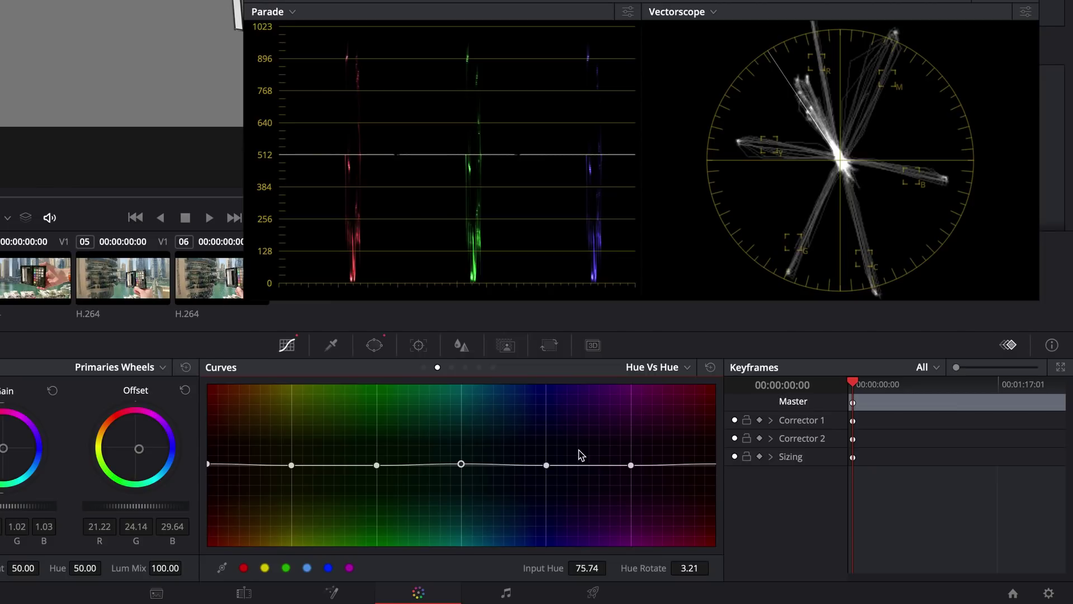
pyautogui.click(377, 466)
pyautogui.moveTo(377, 466); pyautogui.dragTo(377, 465)
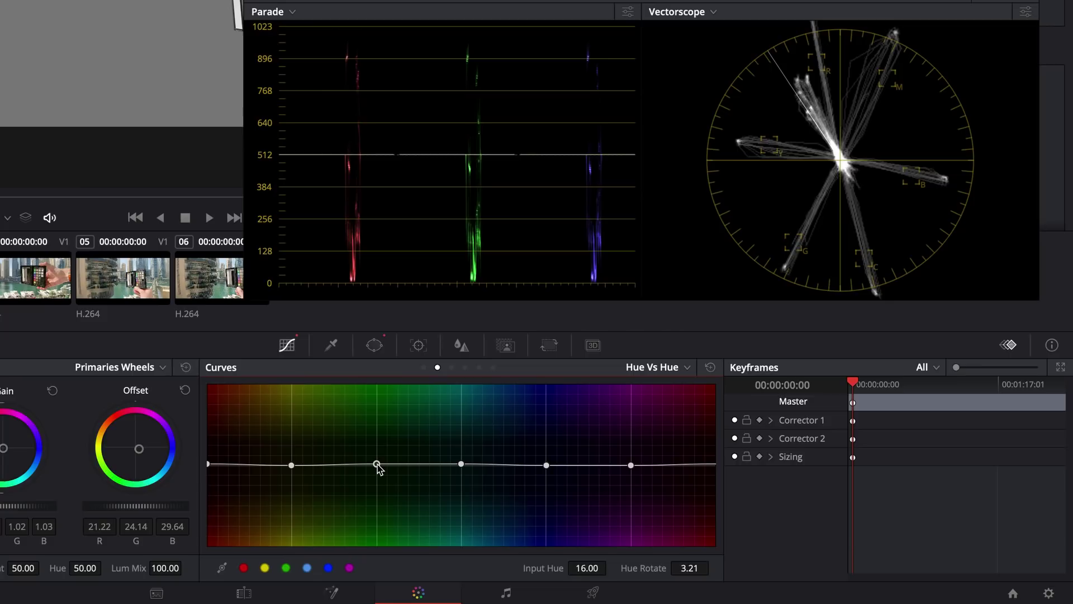
pyautogui.moveTo(378, 468); pyautogui.dragTo(377, 467)
pyautogui.hotkey('ctrl', 'z')
# Set the hue rotation of the blue point to about 3.21 and of the magenta point to about 8.04
pyautogui.click(547, 465)
pyautogui.moveTo(546, 466); pyautogui.dragTo(547, 464)
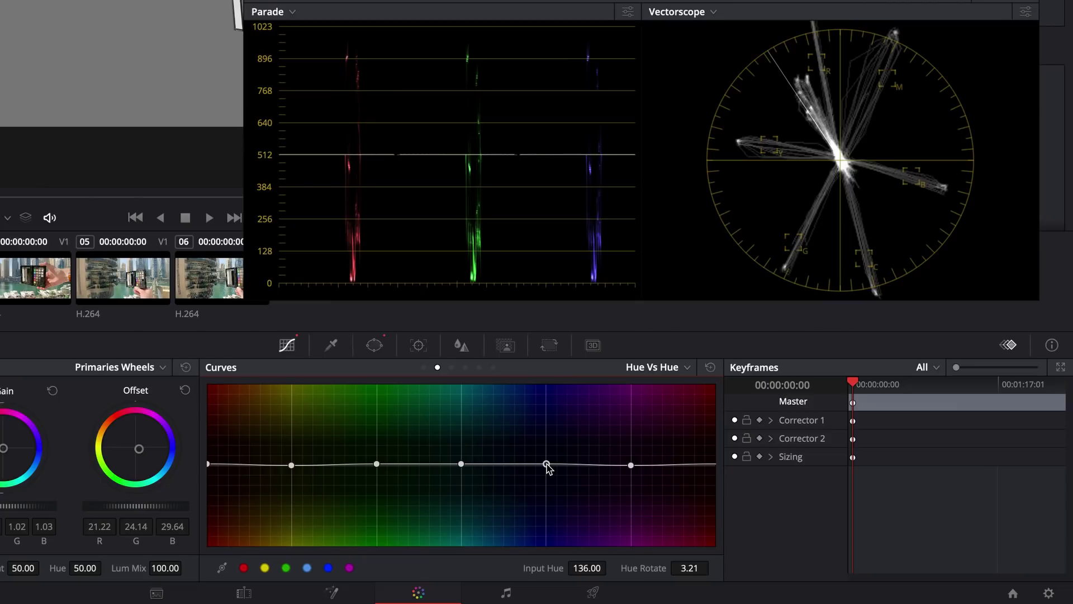
pyautogui.click(631, 465)
pyautogui.moveTo(632, 470); pyautogui.dragTo(632, 465)
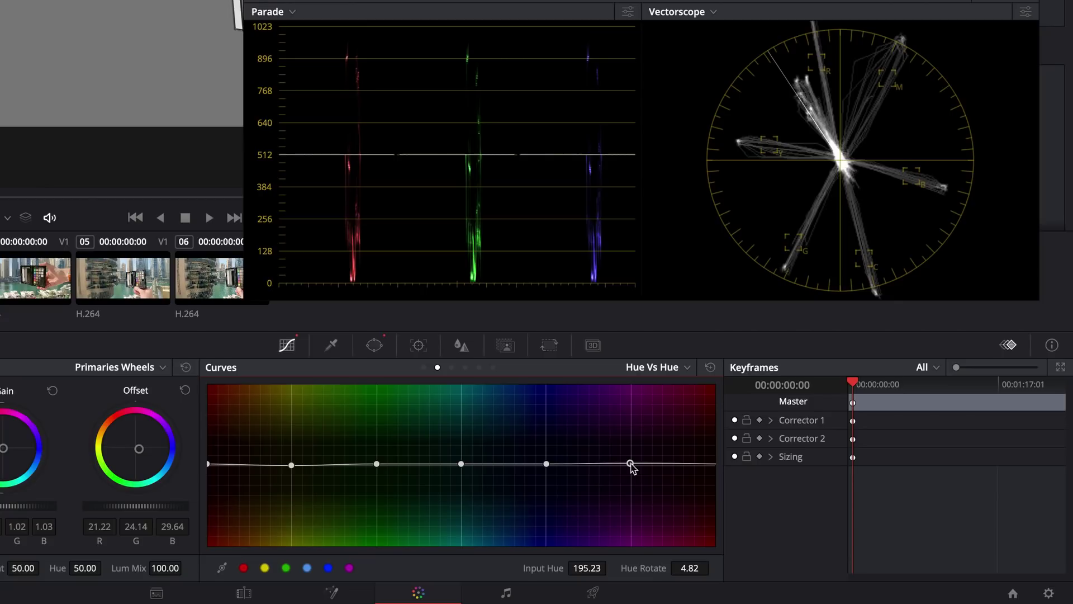
pyautogui.moveTo(632, 468); pyautogui.dragTo(632, 465)
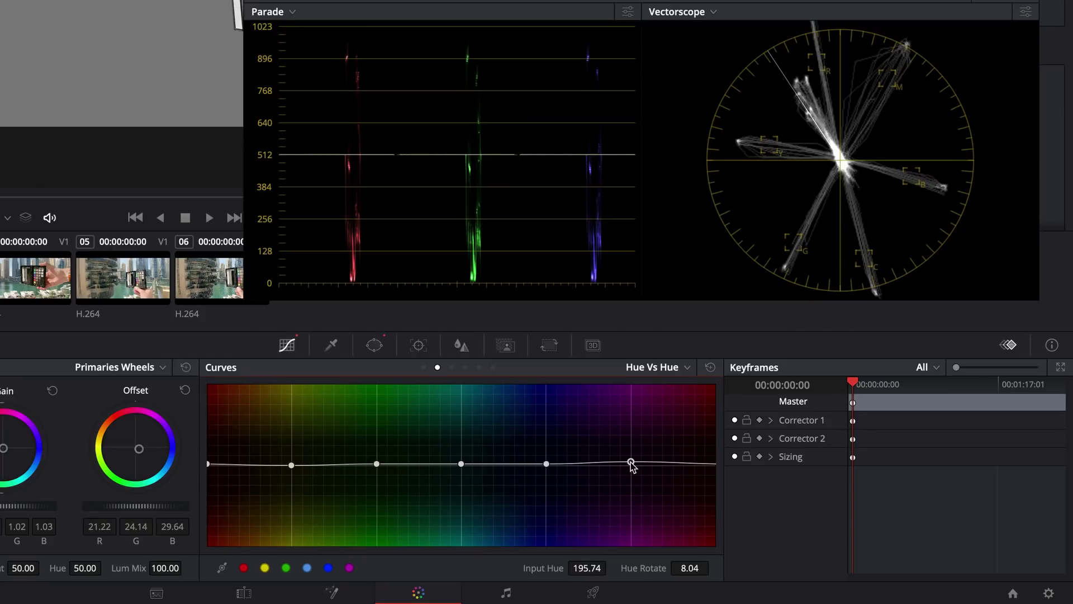
# Switch the curves to Hue Vs Sat and add control points for red, yellow, green, cyan, blue and magenta
pyautogui.click(452, 368)
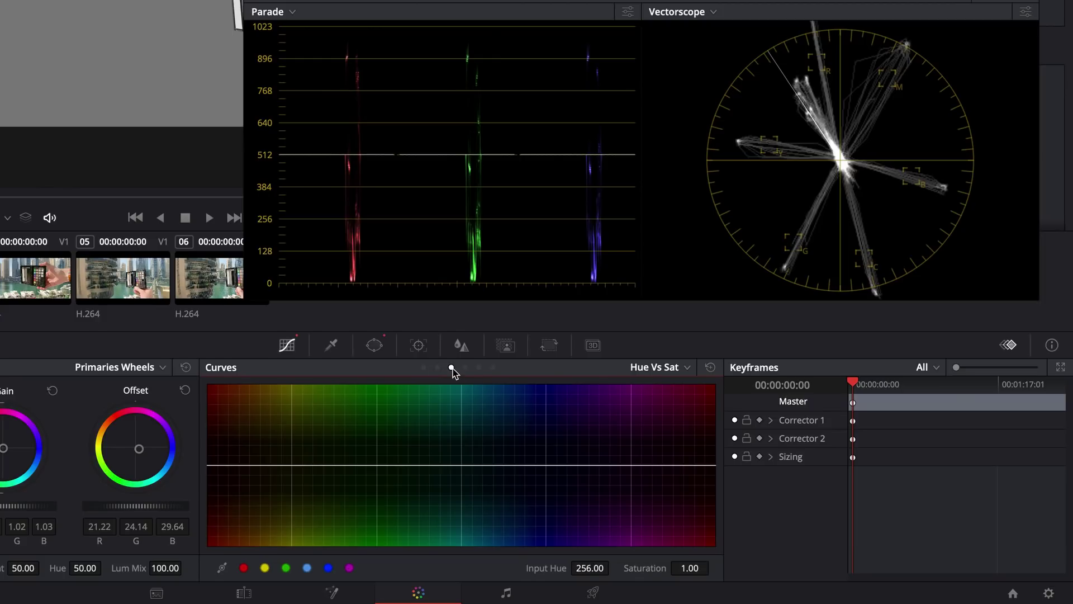
pyautogui.click(244, 567)
pyautogui.click(265, 567)
pyautogui.click(285, 567)
pyautogui.click(307, 567)
pyautogui.click(328, 567)
pyautogui.click(350, 567)
# Lower the saturation of the red point to about 0.55 and of the yellow point to about 0.71
pyautogui.click(209, 467)
pyautogui.moveTo(208, 466); pyautogui.dragTo(208, 505)
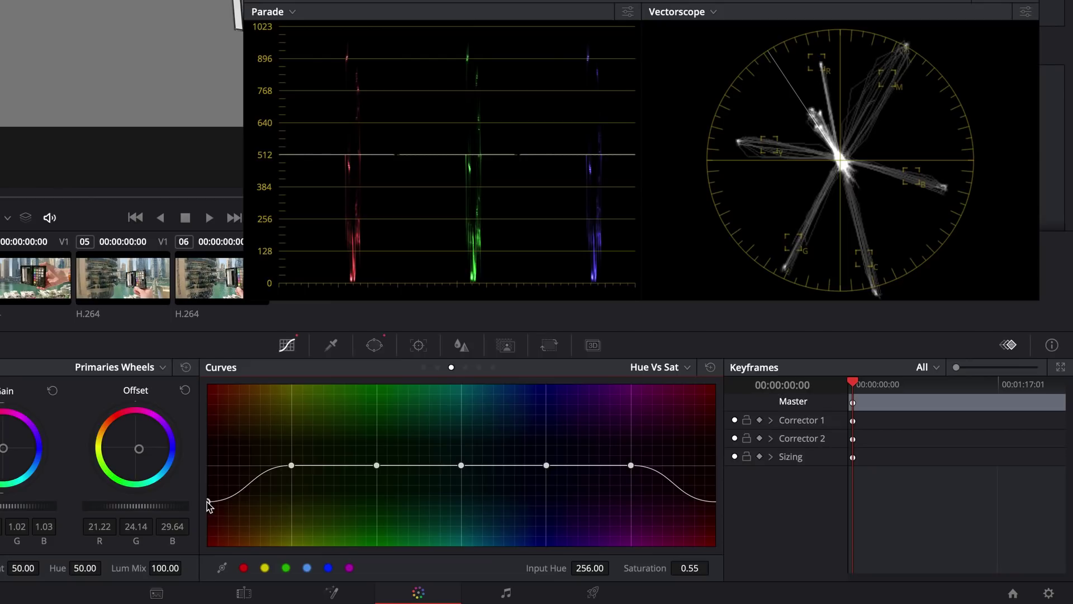
pyautogui.moveTo(291, 467); pyautogui.dragTo(291, 489)
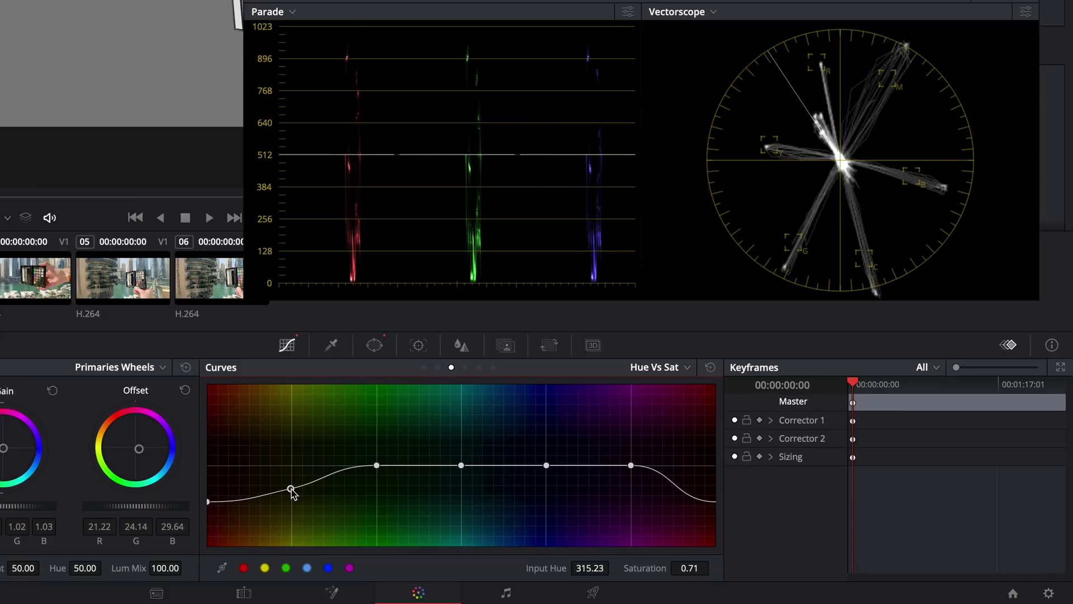
# Lower the saturation of the green and blue points to about 0.76 and of the cyan and magenta points to about 0.73
pyautogui.click(377, 467)
pyautogui.moveTo(378, 468); pyautogui.dragTo(379, 486)
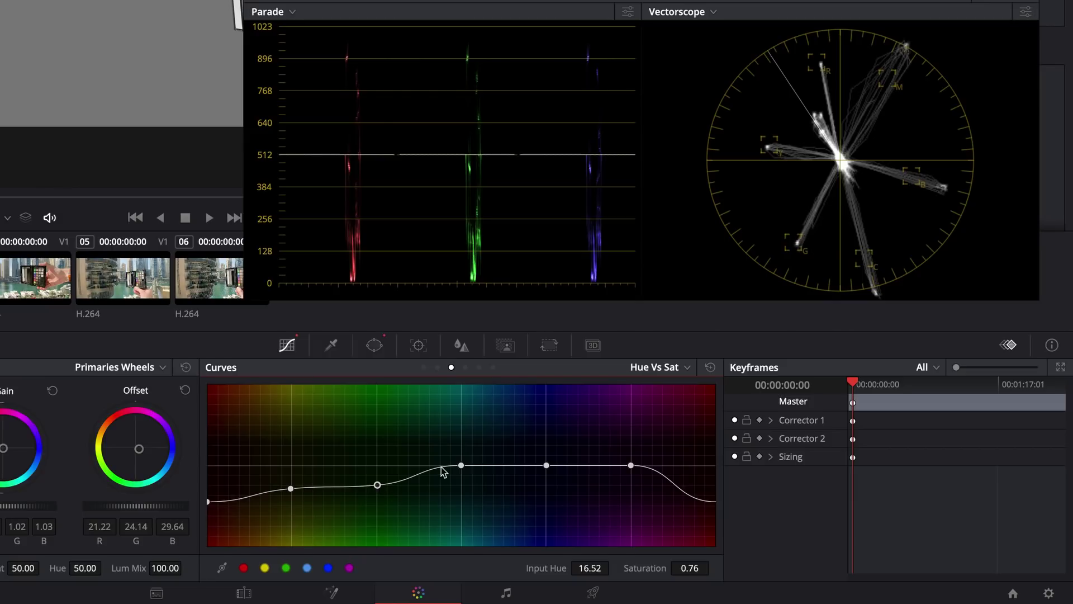
pyautogui.moveTo(461, 465); pyautogui.dragTo(461, 489)
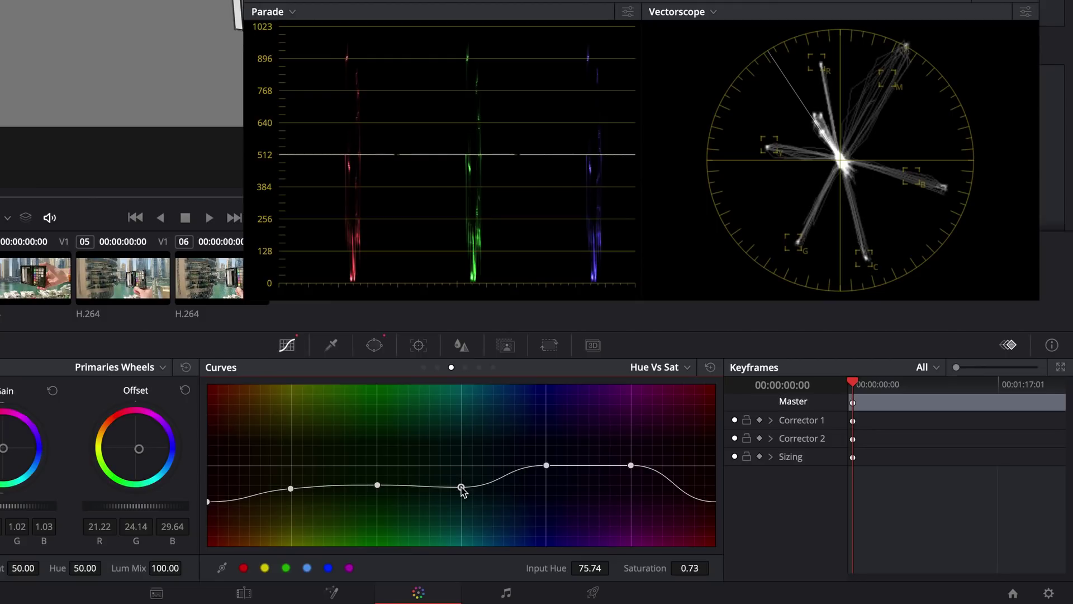
pyautogui.click(547, 466)
pyautogui.moveTo(546, 466); pyautogui.dragTo(547, 486)
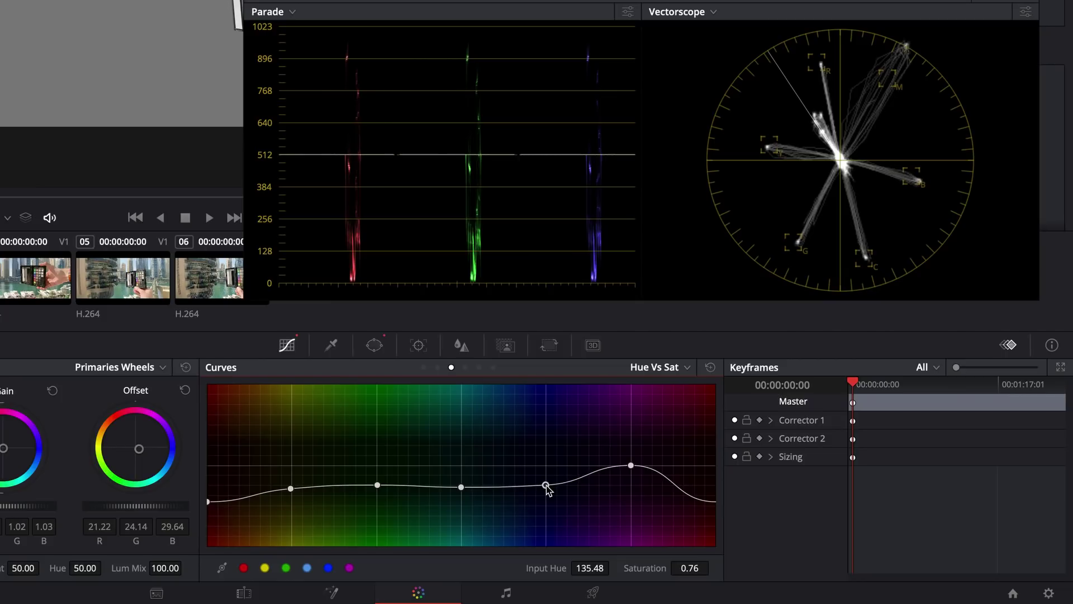
pyautogui.moveTo(633, 469); pyautogui.dragTo(632, 488)
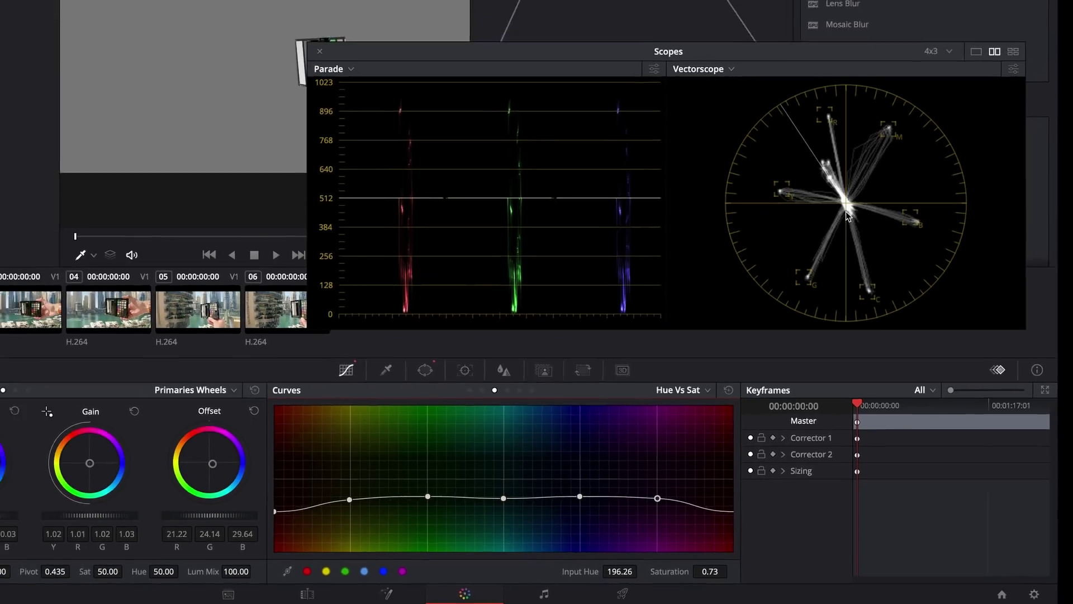
# Move the scopes clear of the node graph and turn off the highlight view of the isolated color chart
pyautogui.moveTo(609, 1); pyautogui.dragTo(609, 261)
pyautogui.moveTo(700, 367); pyautogui.dragTo(699, 222)
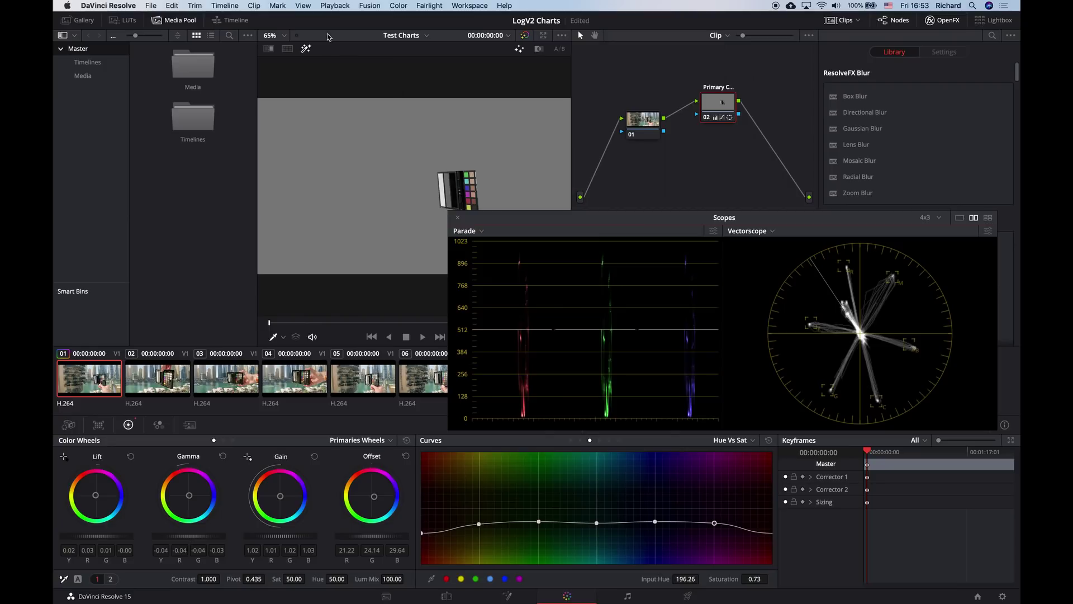
pyautogui.click(306, 49)
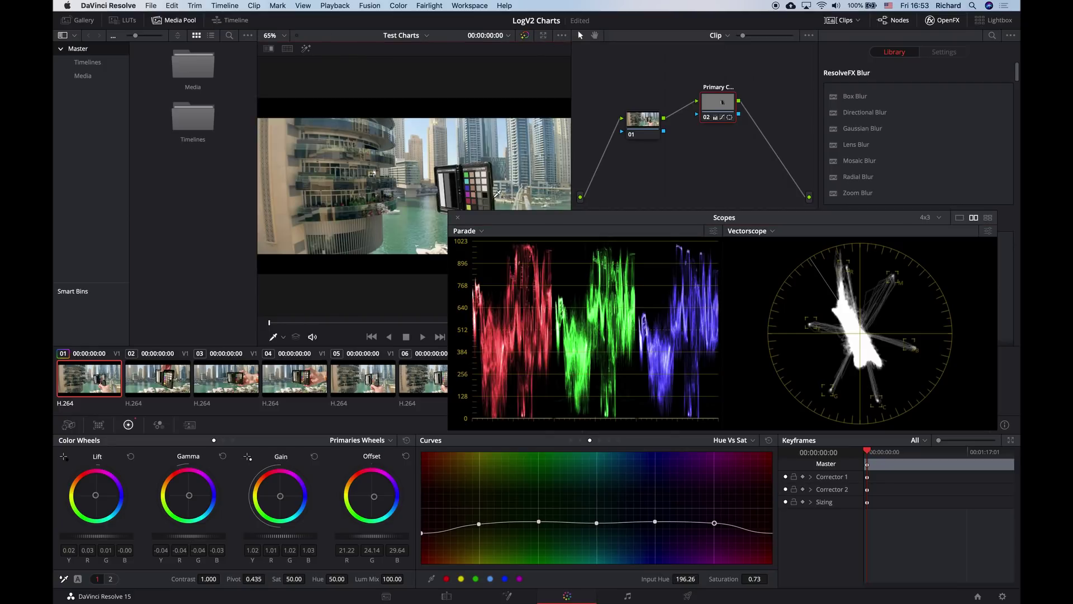
# Disable the rectangular window on node 02 so its correction covers the whole frame, keeping the scopes clear of the viewer image
pyautogui.moveTo(677, 220); pyautogui.dragTo(676, 180)
pyautogui.click(538, 425)
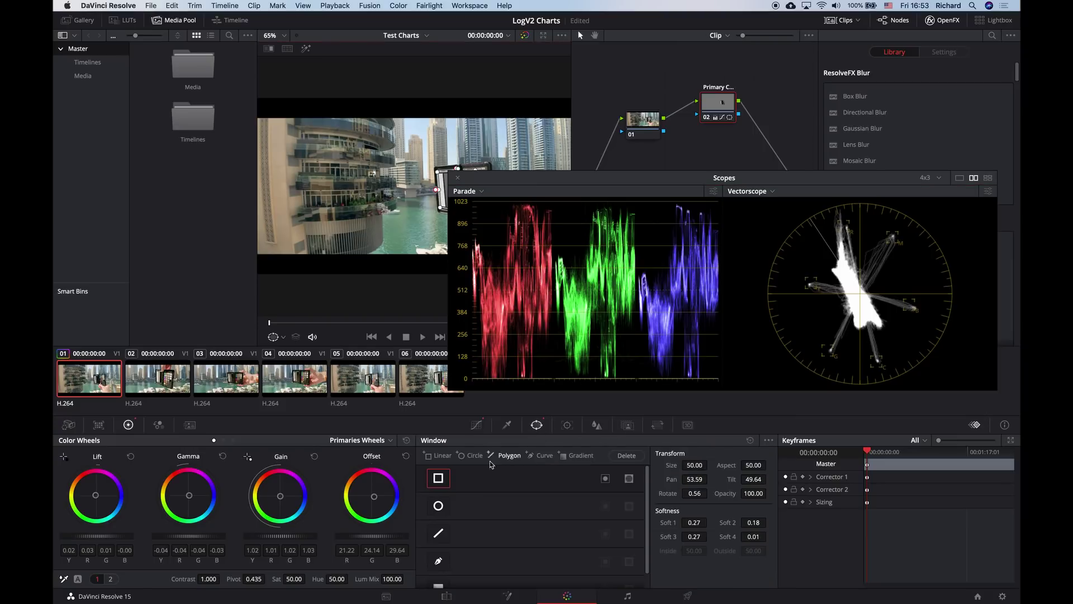
pyautogui.click(438, 478)
pyautogui.moveTo(611, 177); pyautogui.dragTo(612, 322)
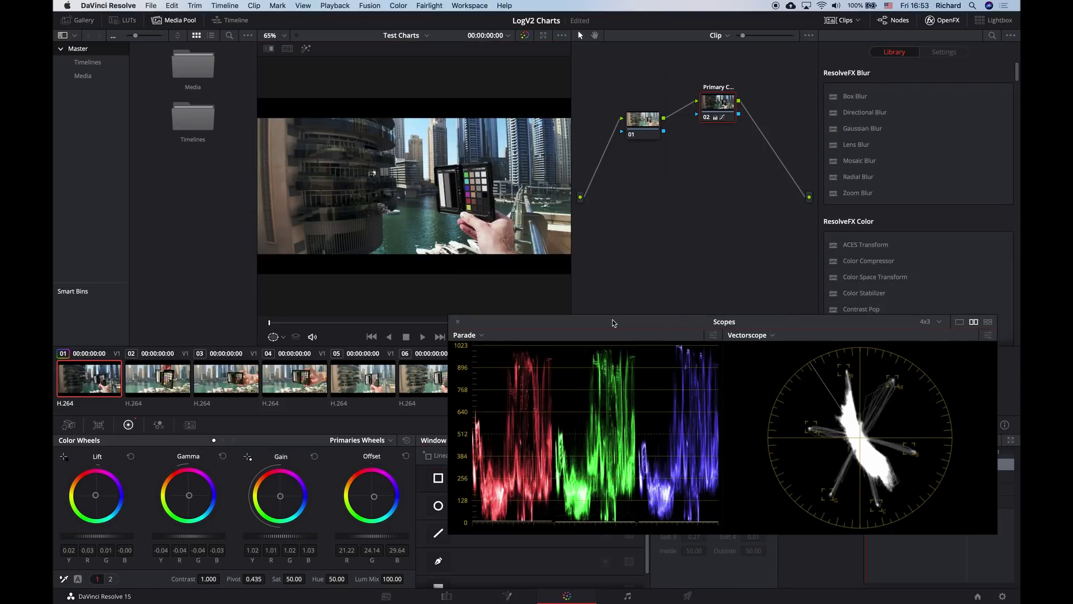
# Compare the uncorrected and corrected image by switching node 02 off and on twice
pyautogui.click(708, 119)
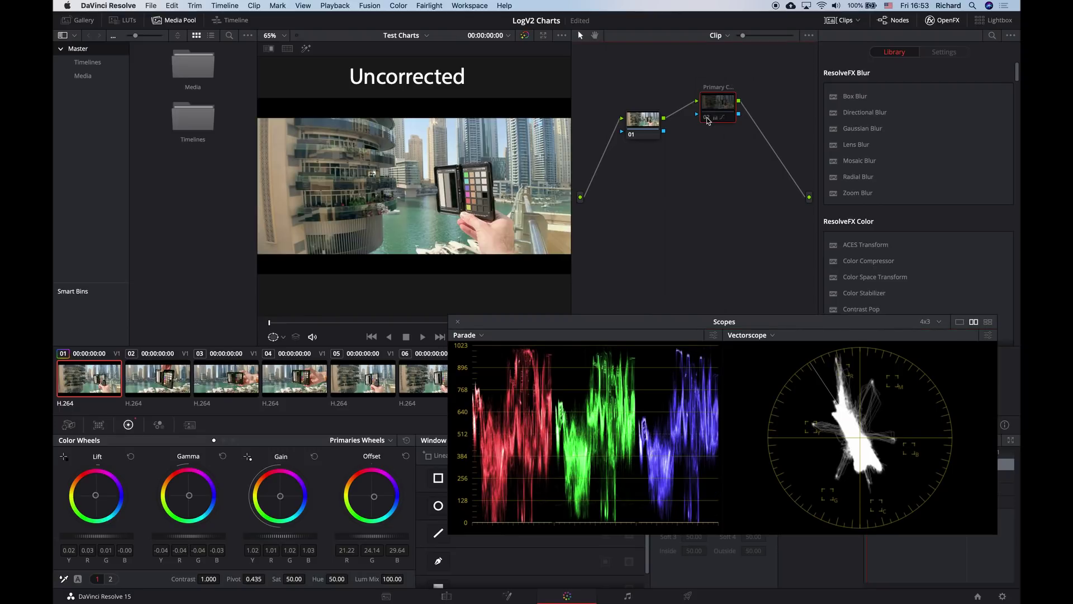
pyautogui.click(708, 119)
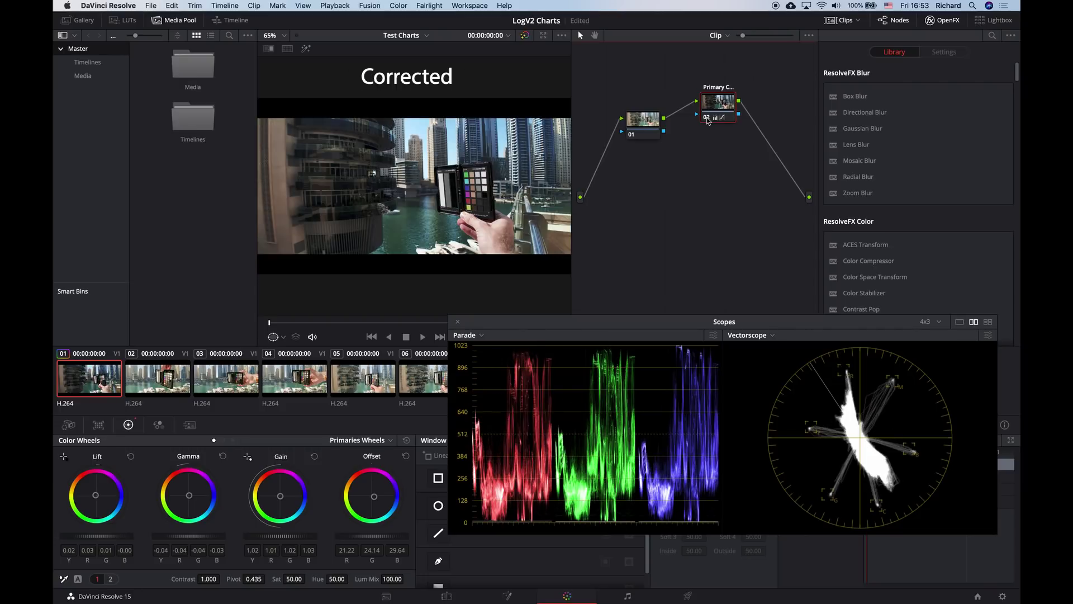
pyautogui.click(707, 119)
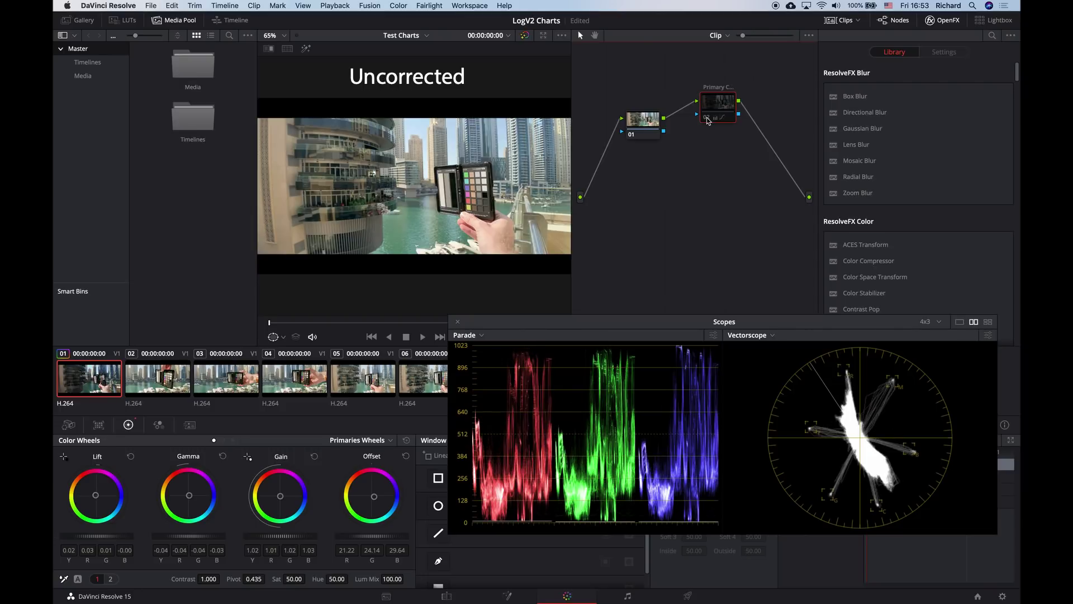
pyautogui.click(708, 119)
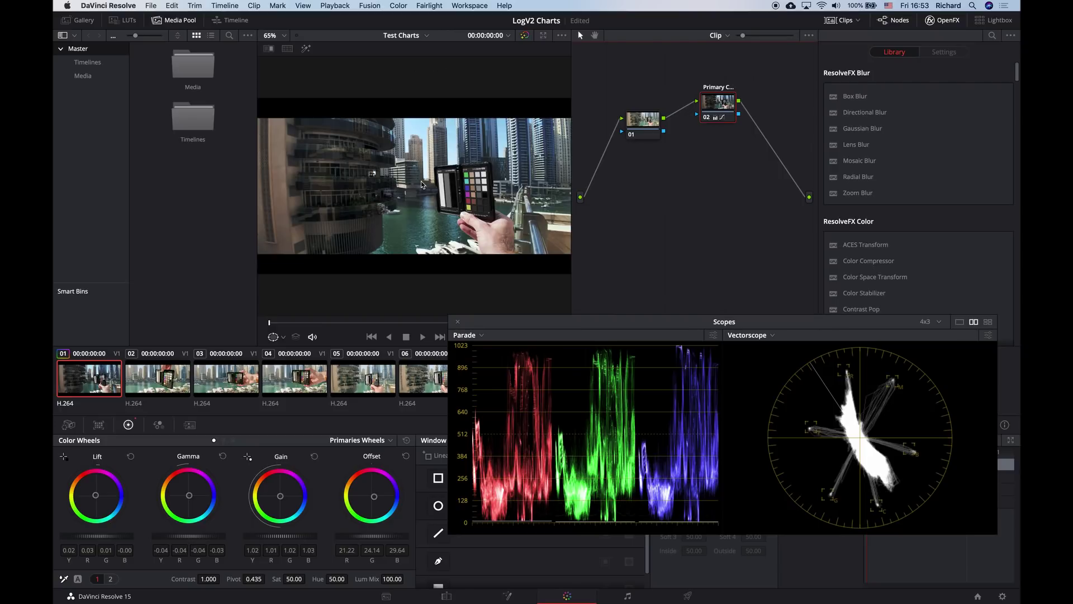
# Grab a still of the corrected first clip into the Stills 1 album of the gallery
pyautogui.click(81, 22)
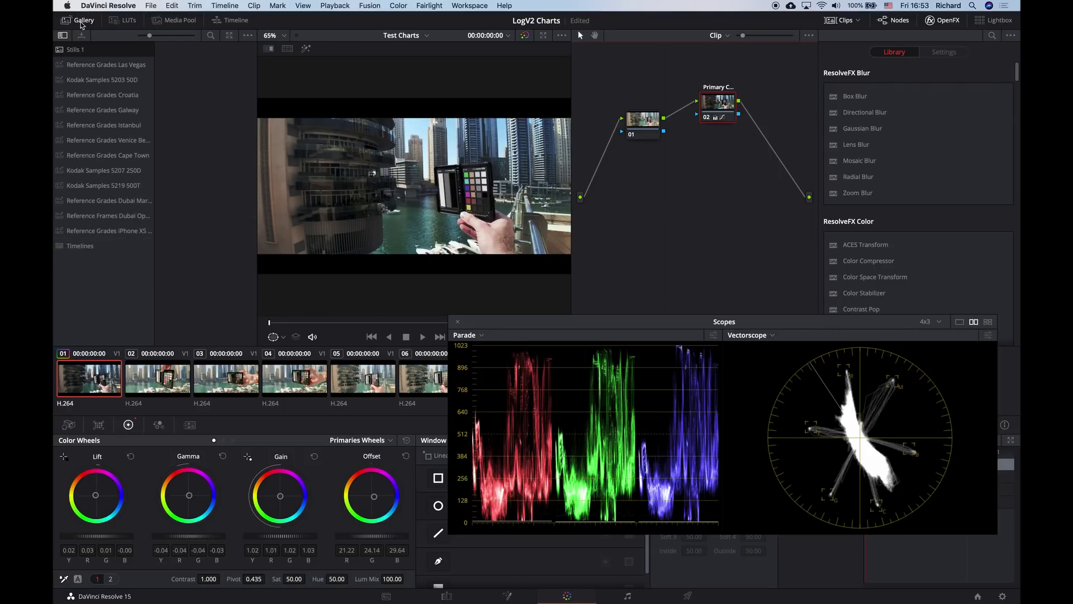
pyautogui.rightClick(422, 179)
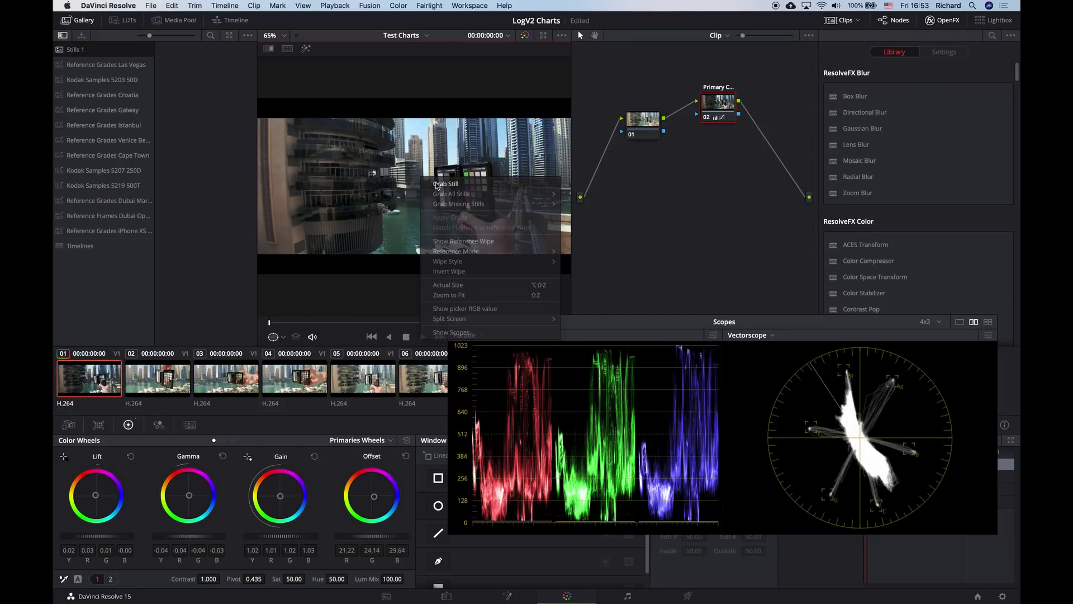
pyautogui.click(438, 184)
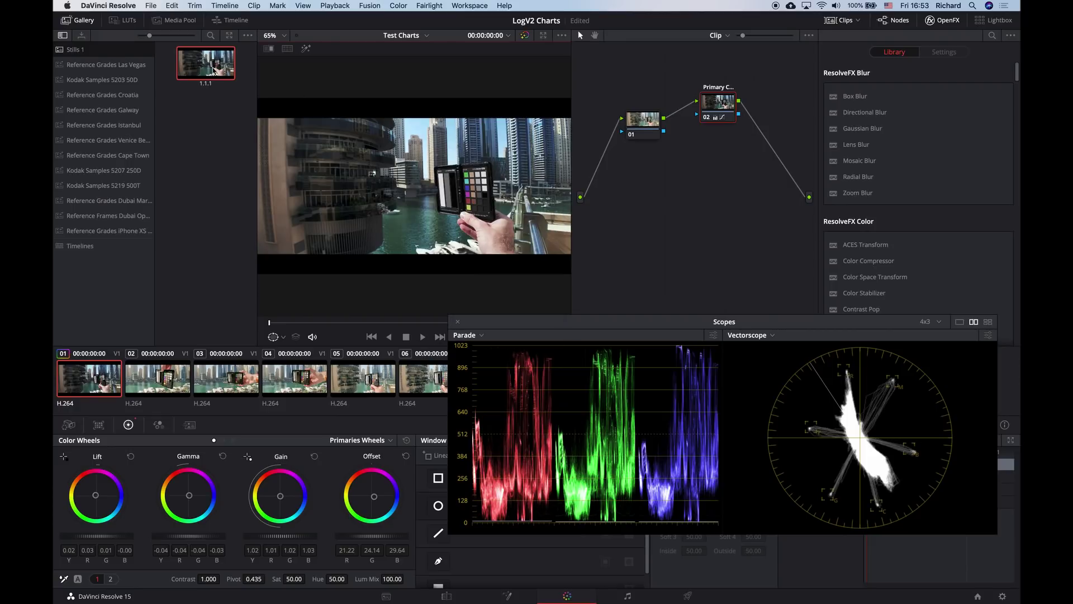